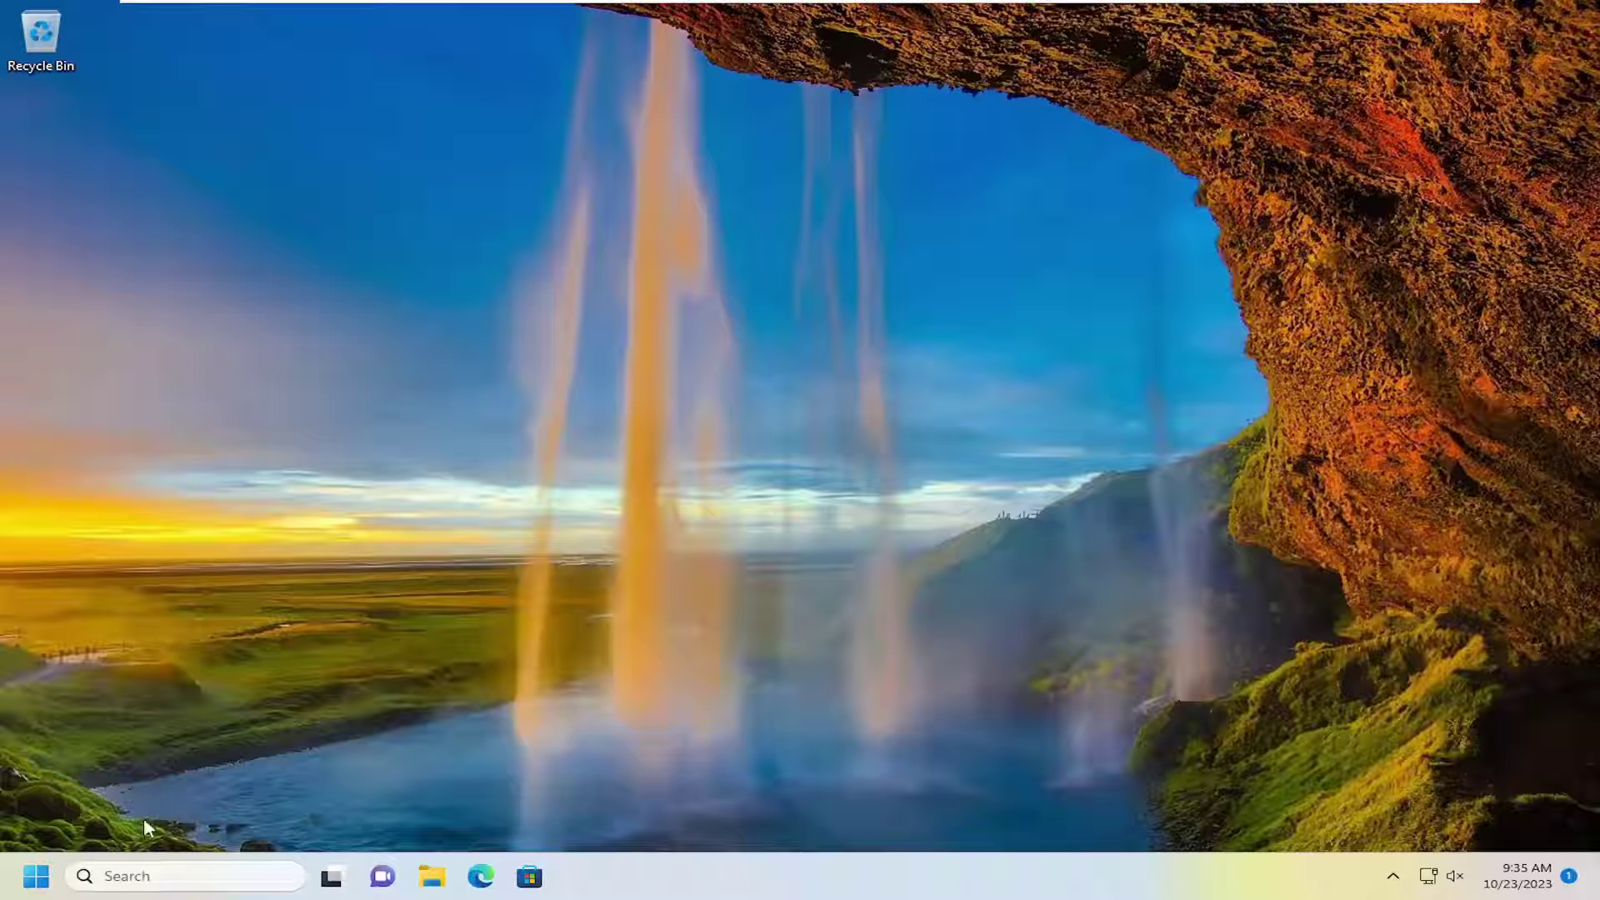
Launch regedit from Windows Search and approve the administrator permission prompt.
{"action": "left_click", "coordinate": [180, 876]}
{"action": "type", "text": "regedi"}
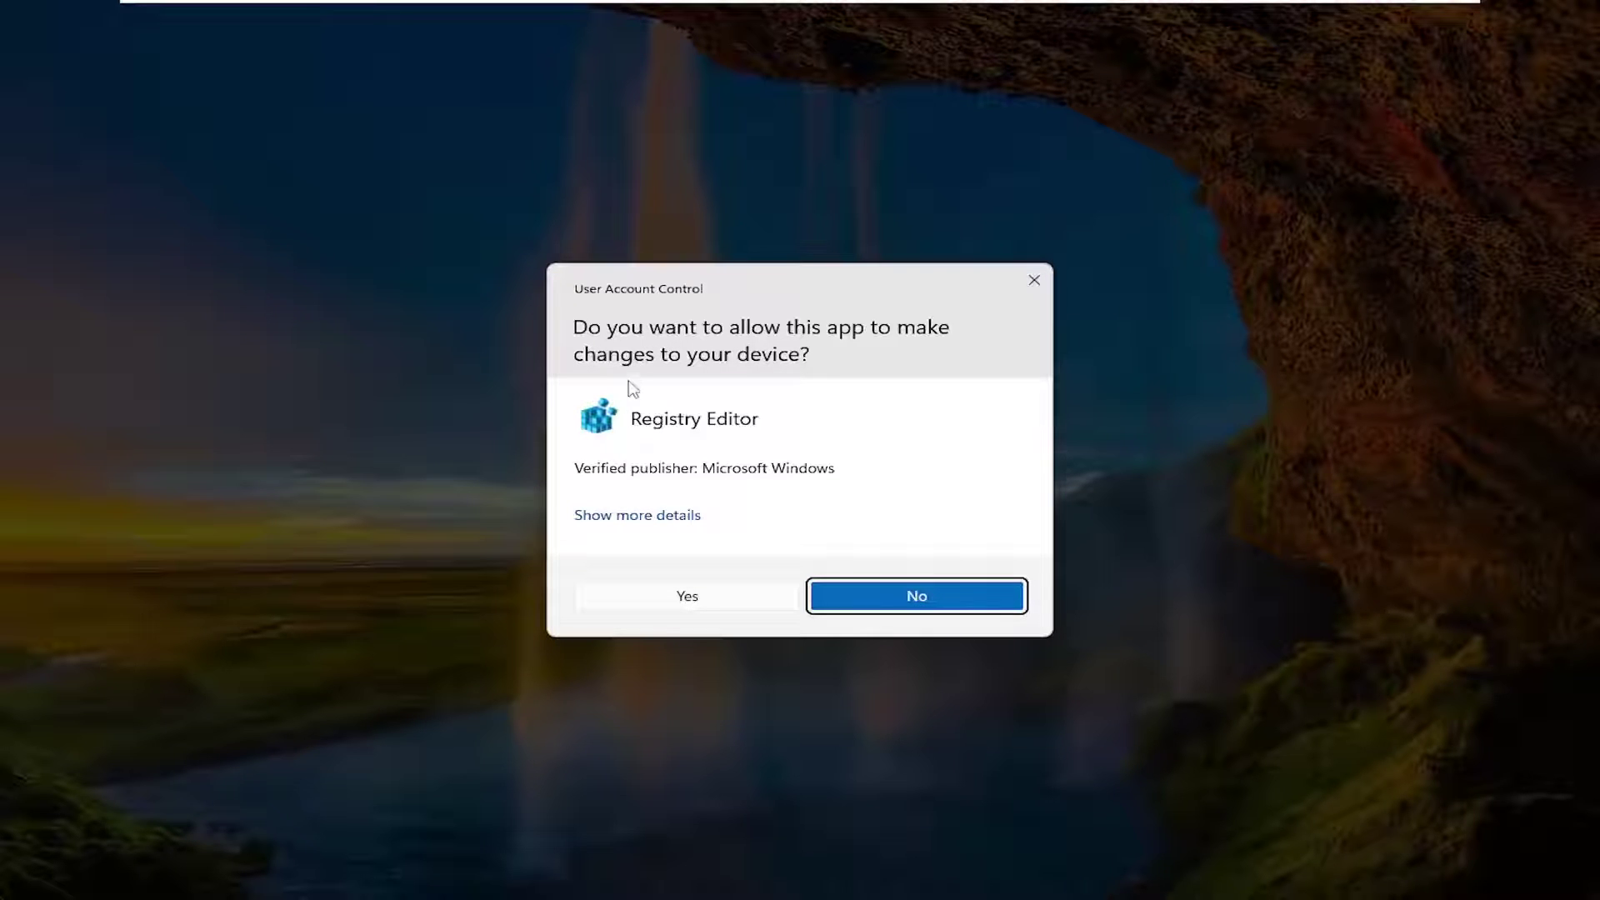
{"action": "left_click", "coordinate": [677, 599]}
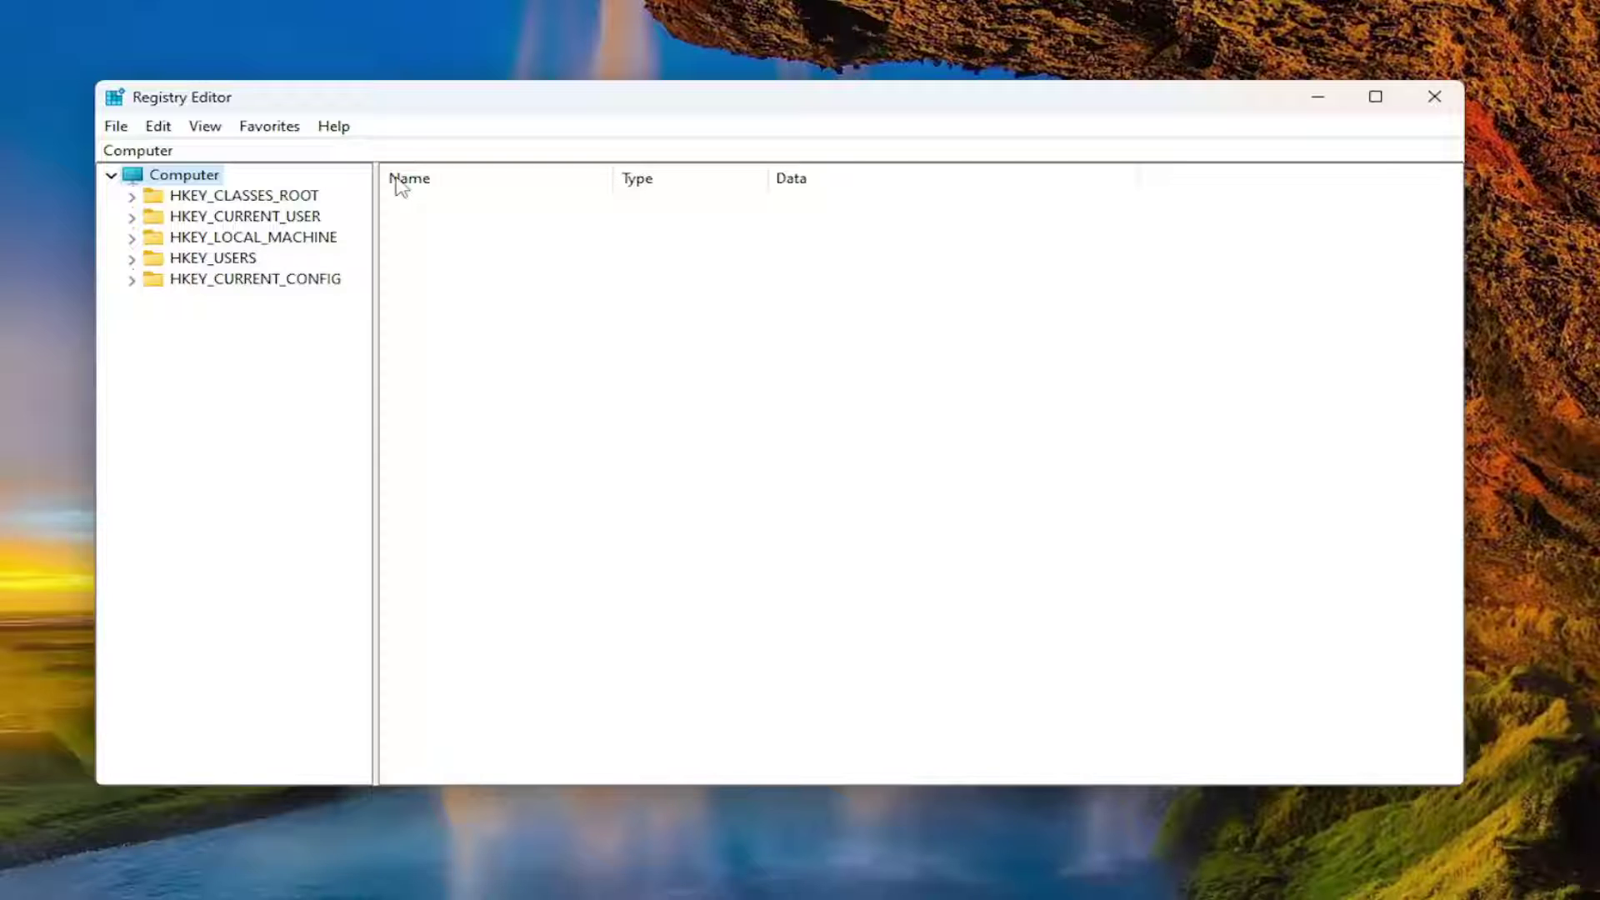
{"action": "left_click", "coordinate": [116, 128]}
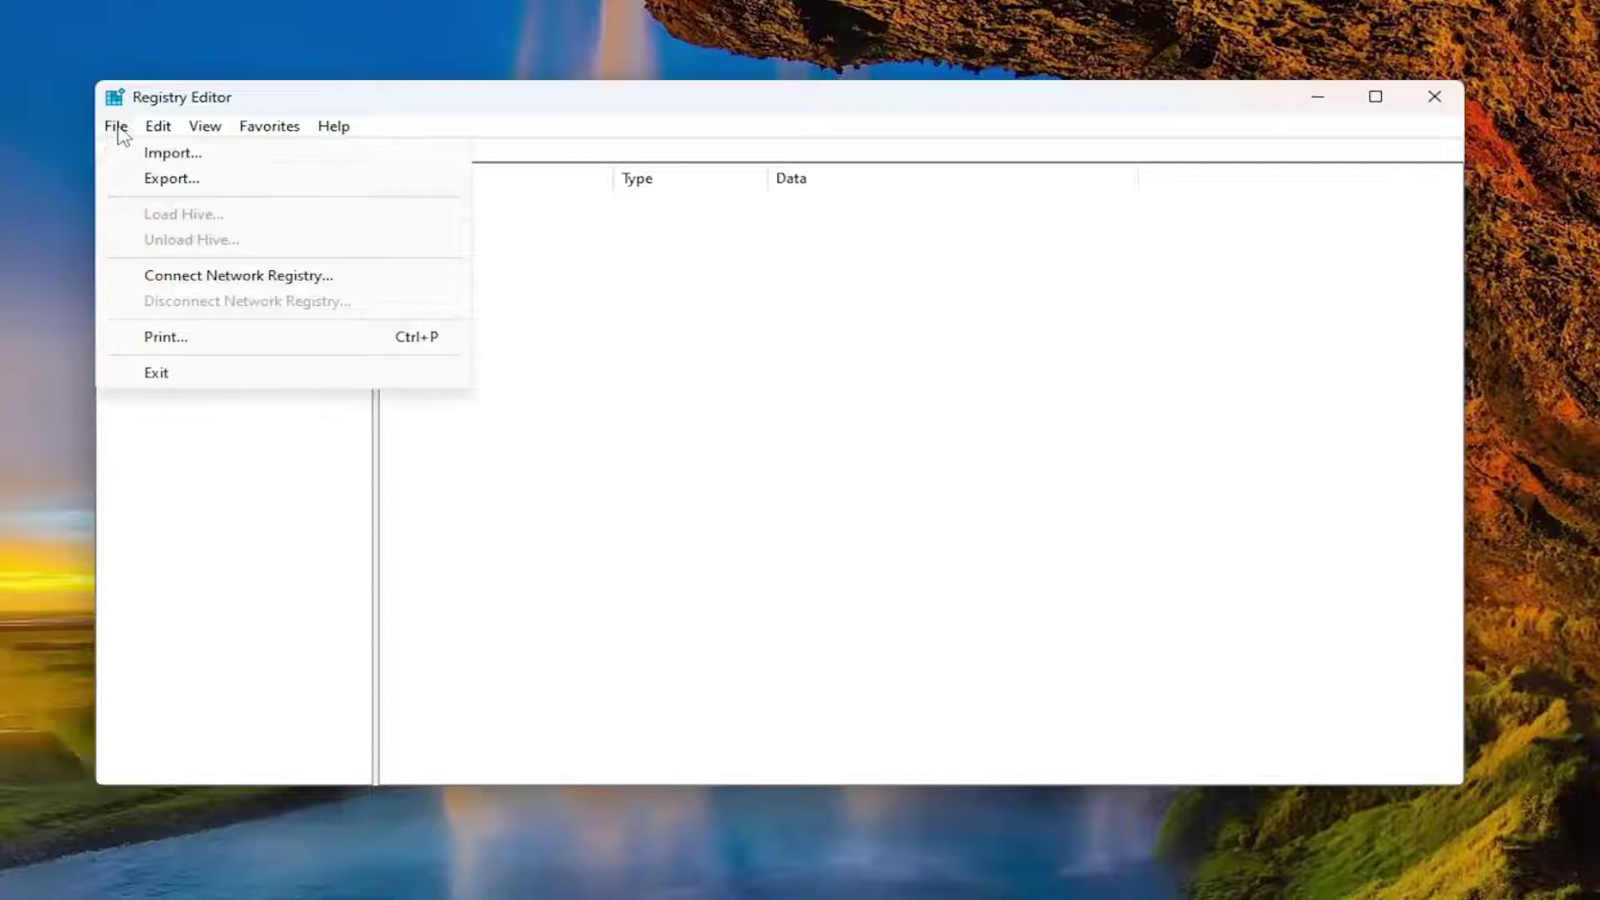
{"action": "left_click", "coordinate": [151, 180]}
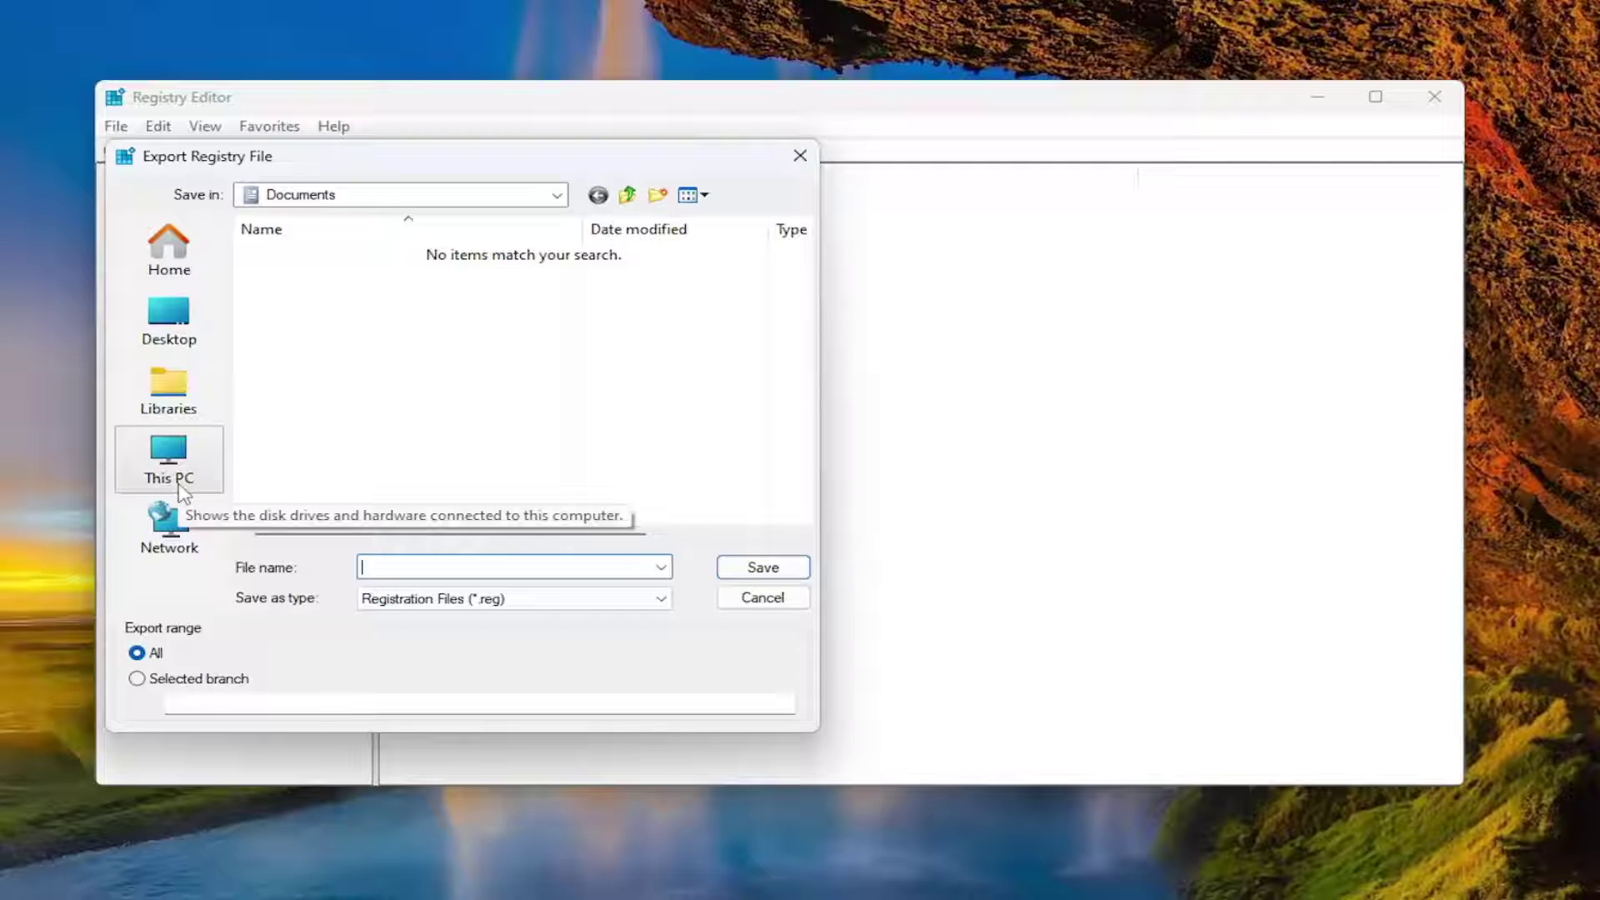
{"action": "left_click", "coordinate": [761, 599]}
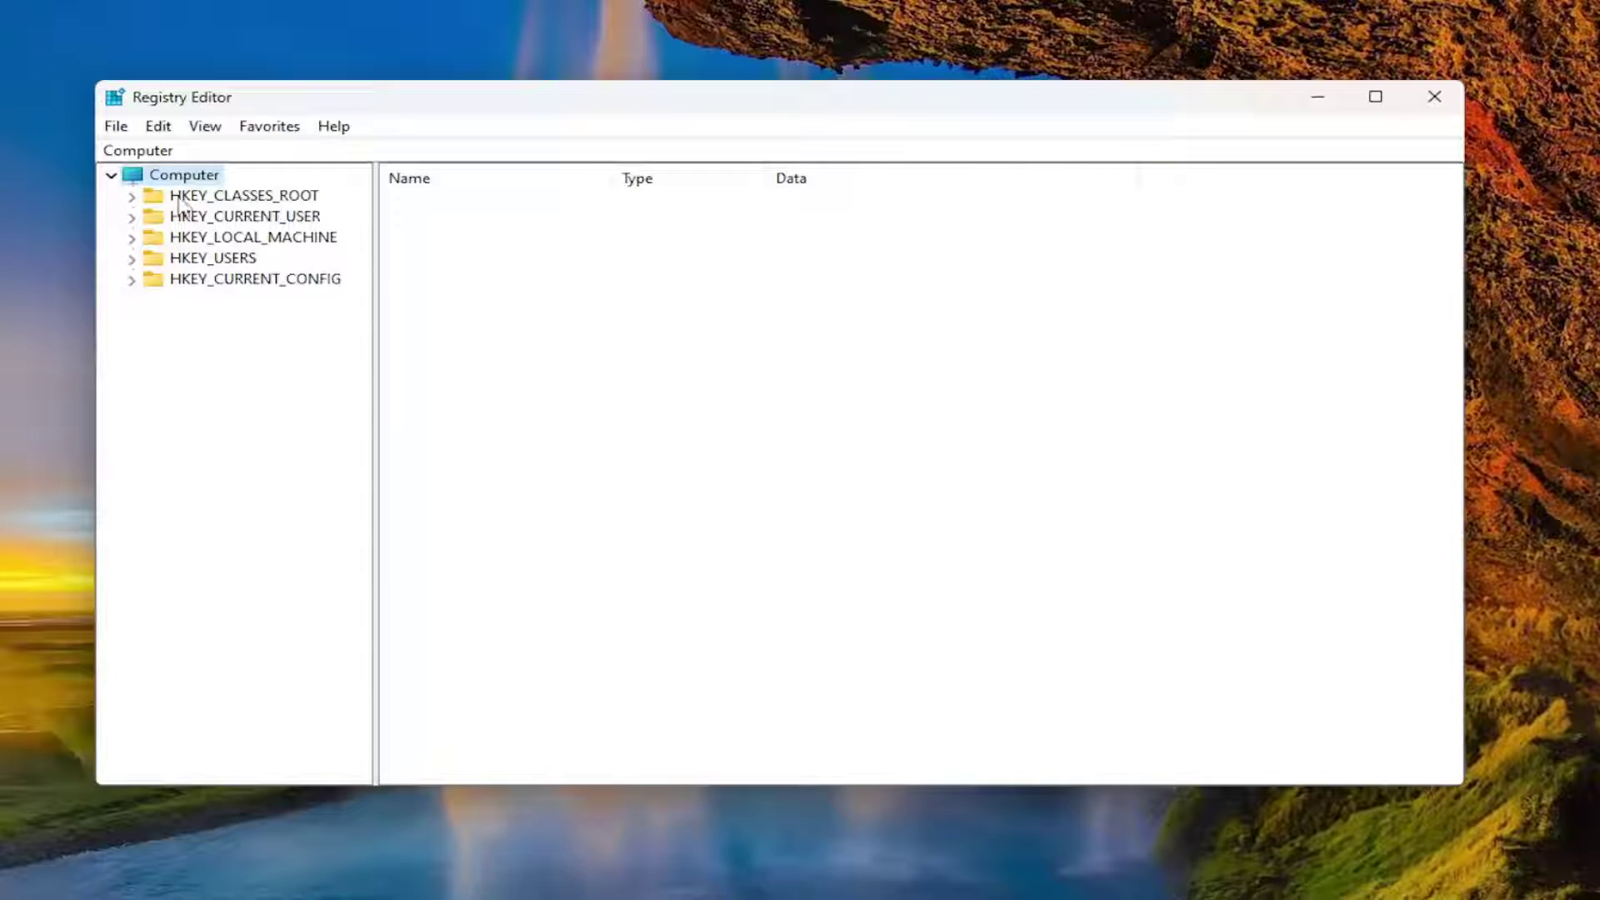
{"action": "left_click", "coordinate": [117, 127]}
{"action": "left_click", "coordinate": [157, 155]}
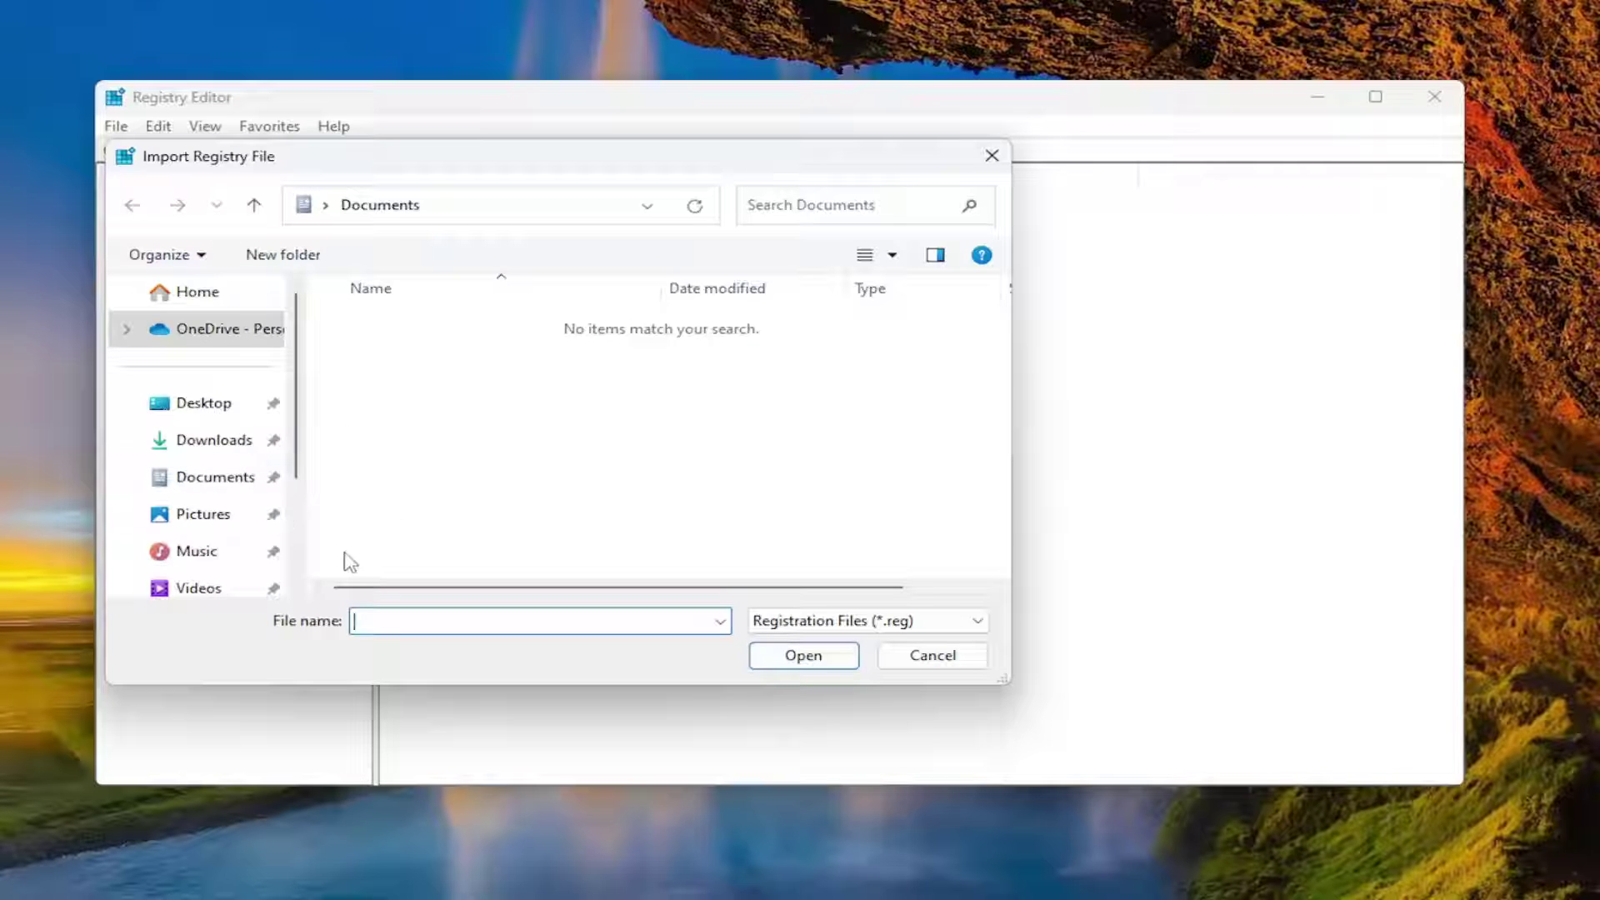
{"action": "left_click", "coordinate": [931, 664]}
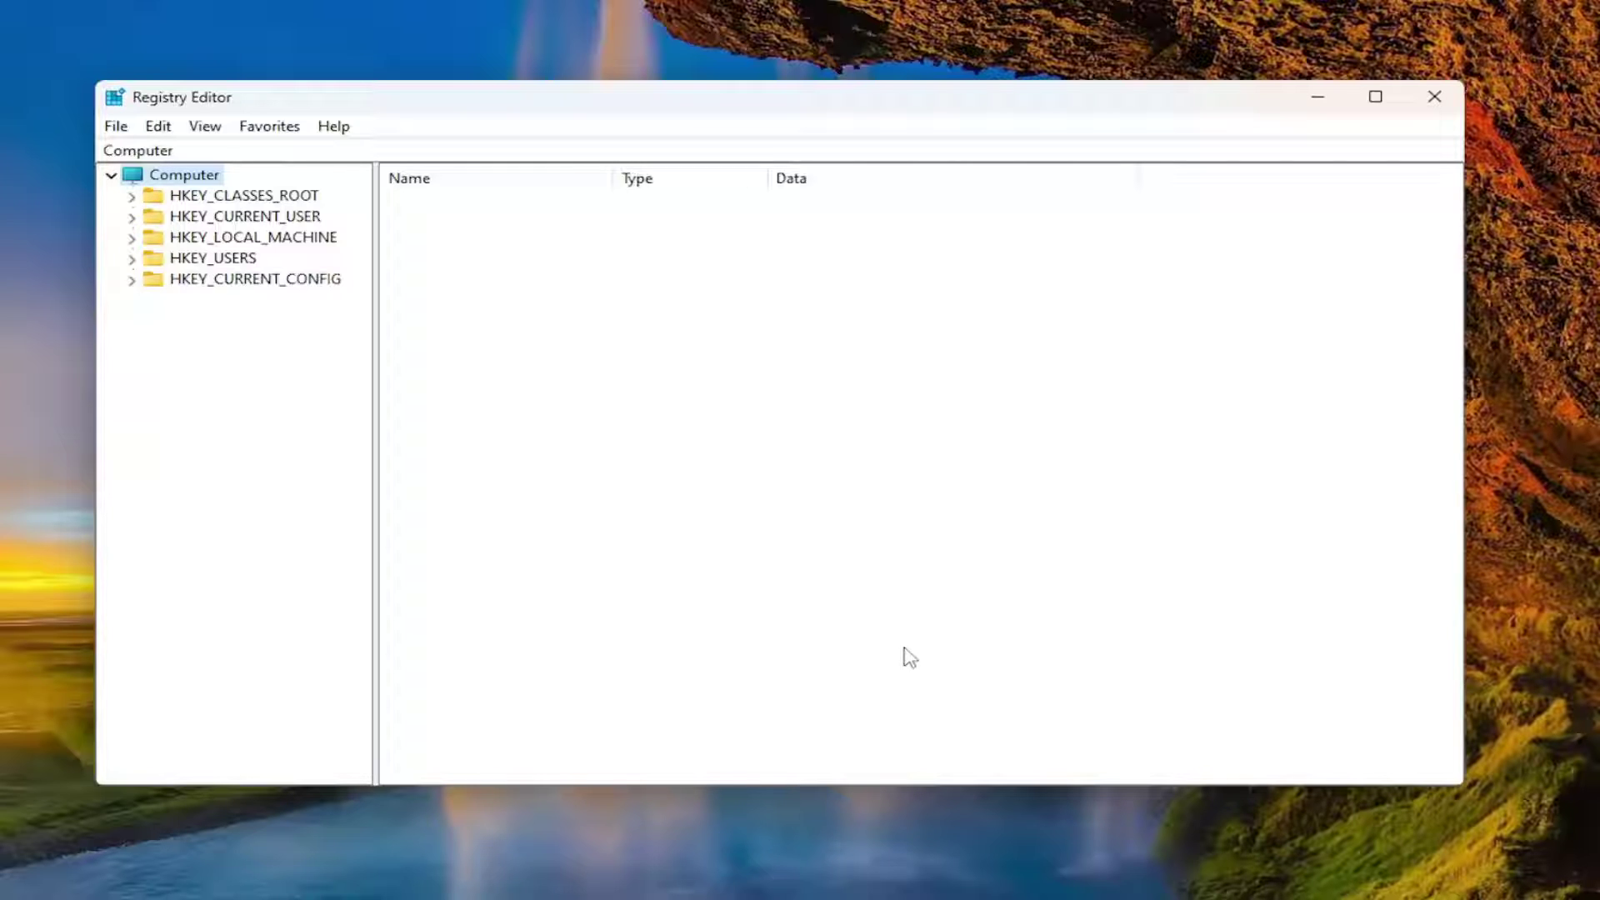
Expand HKEY_LOCAL_MACHINE down through SYSTEM\CurrentControlSet\Control.
{"action": "left_click", "coordinate": [288, 241]}
{"action": "double_click", "coordinate": [275, 240]}
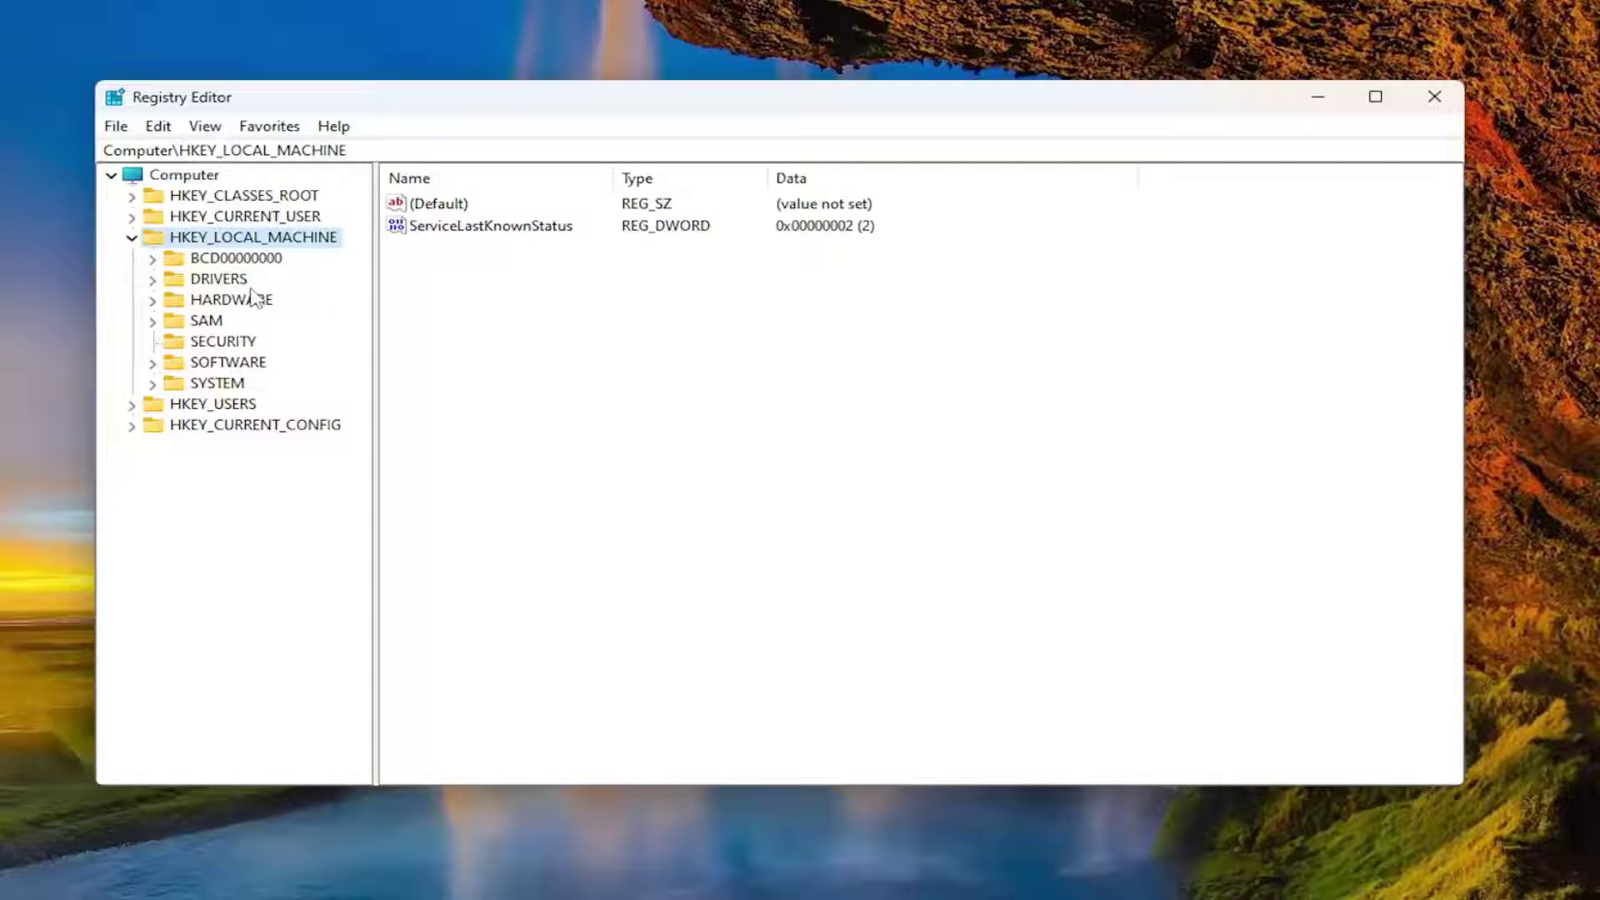
{"action": "double_click", "coordinate": [210, 384]}
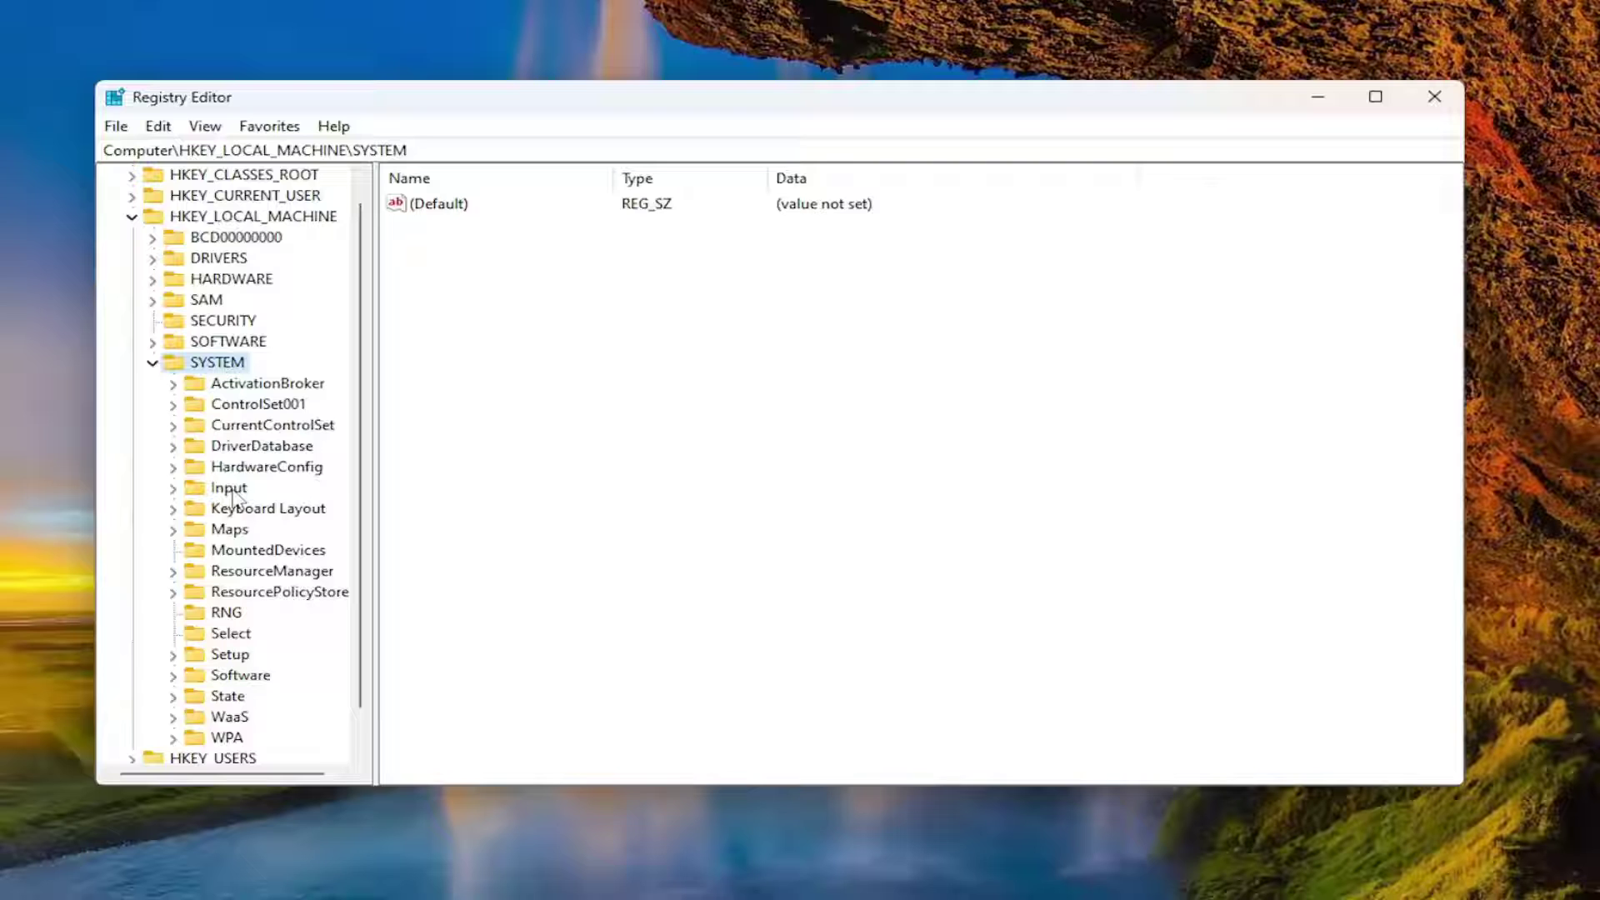
{"action": "double_click", "coordinate": [260, 427]}
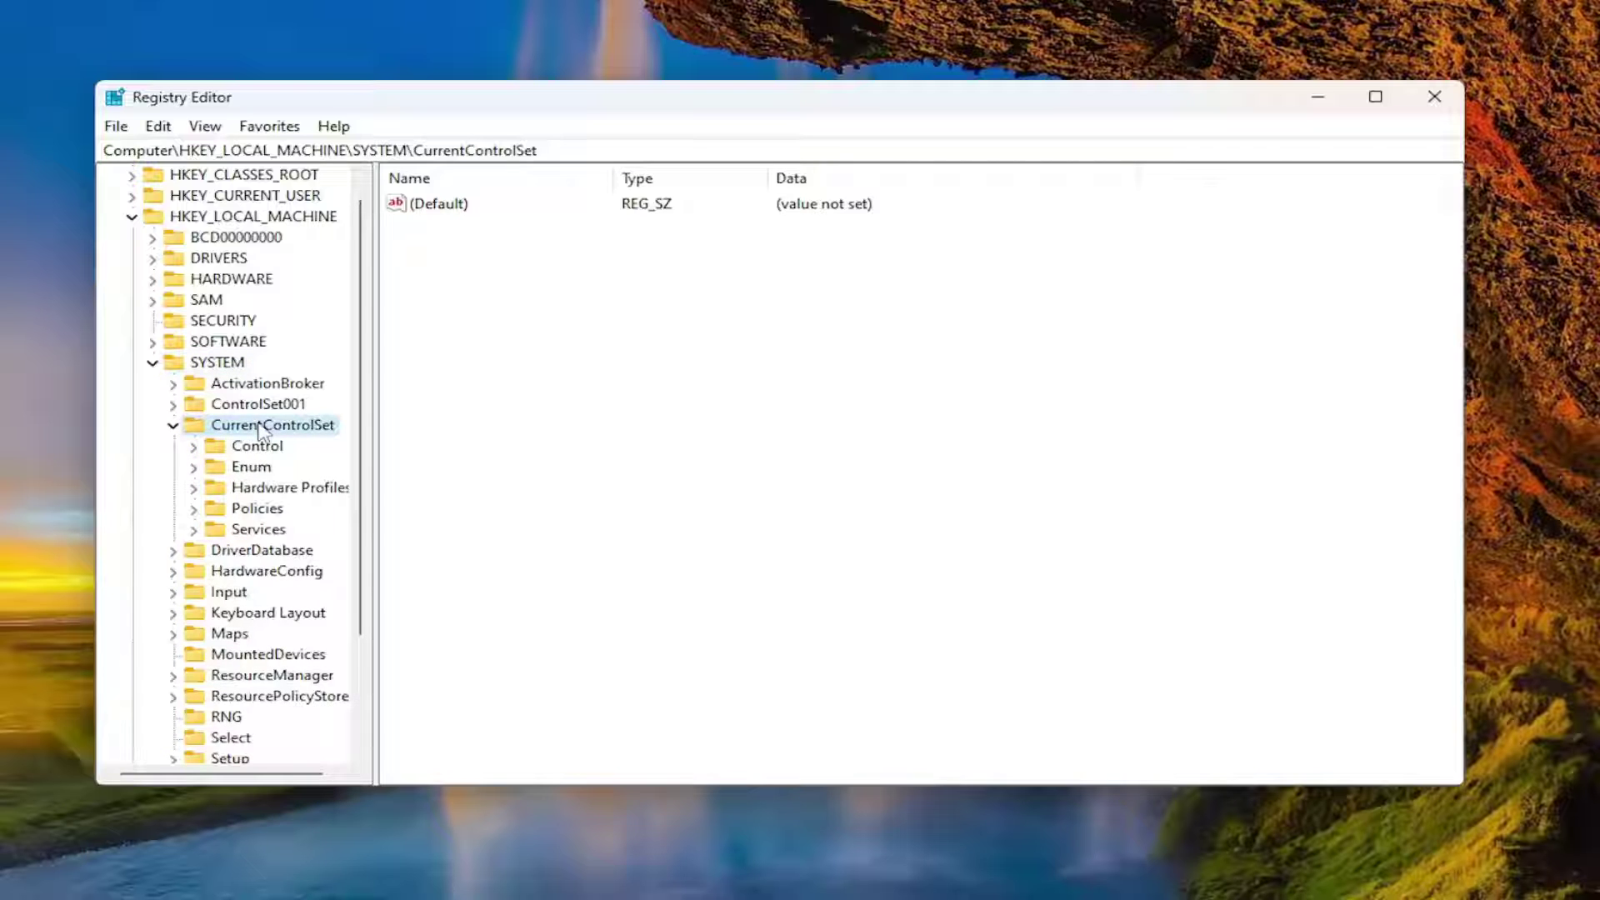
{"action": "double_click", "coordinate": [236, 447]}
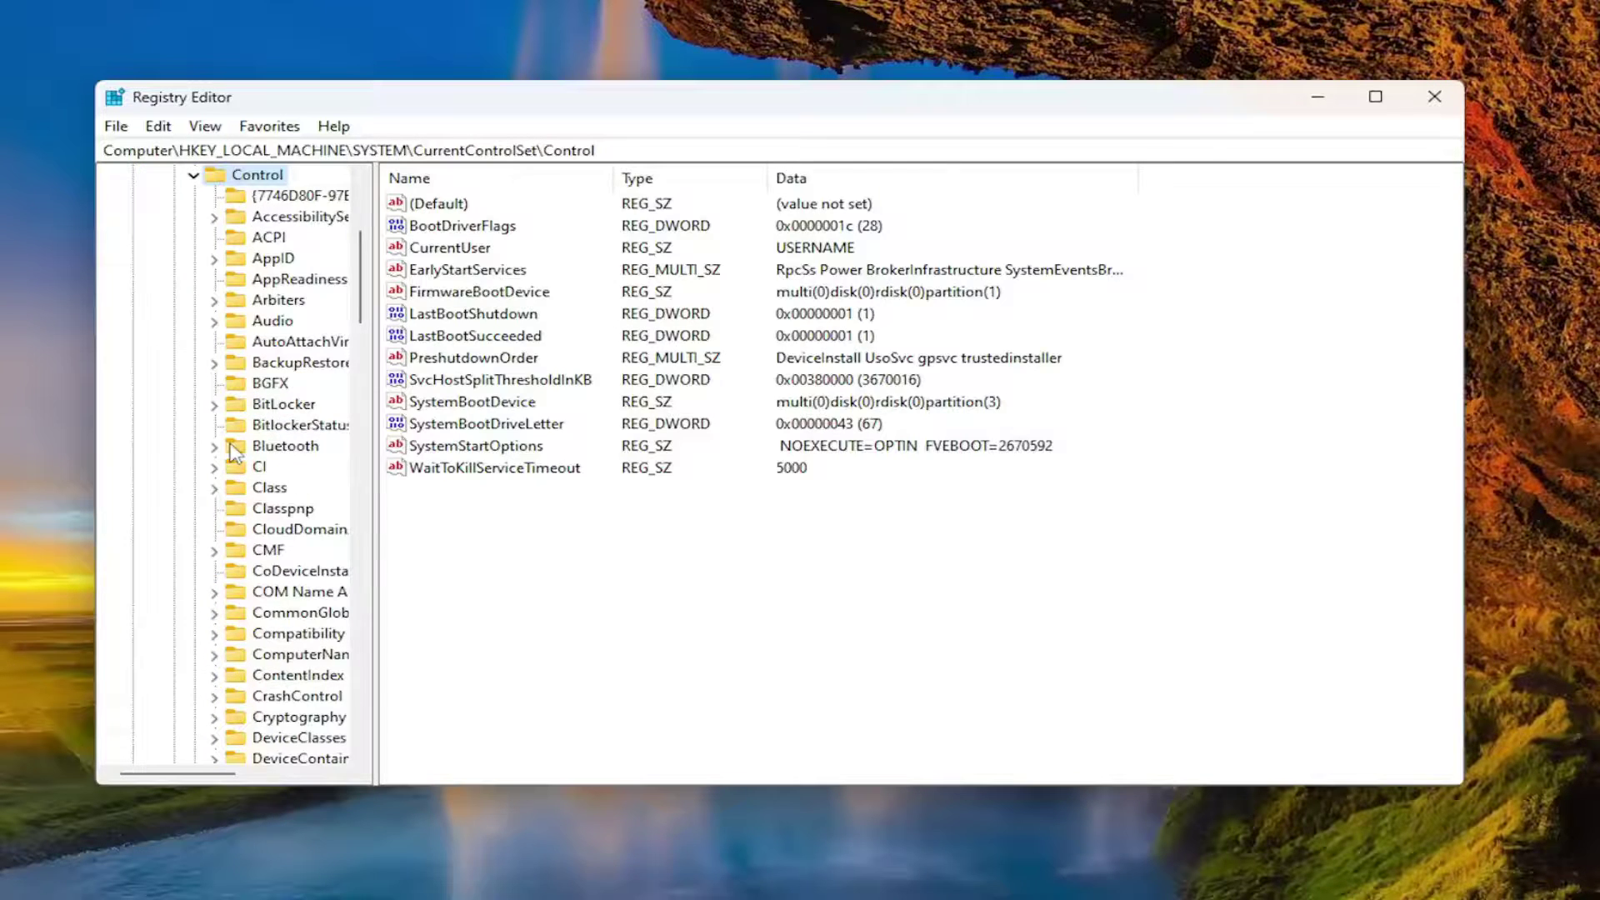
Drill into Print\Environments\Windows x64\Drivers\Version-3 and select the Point and Print compatibility driver key.
{"action": "type", "text": "print"}
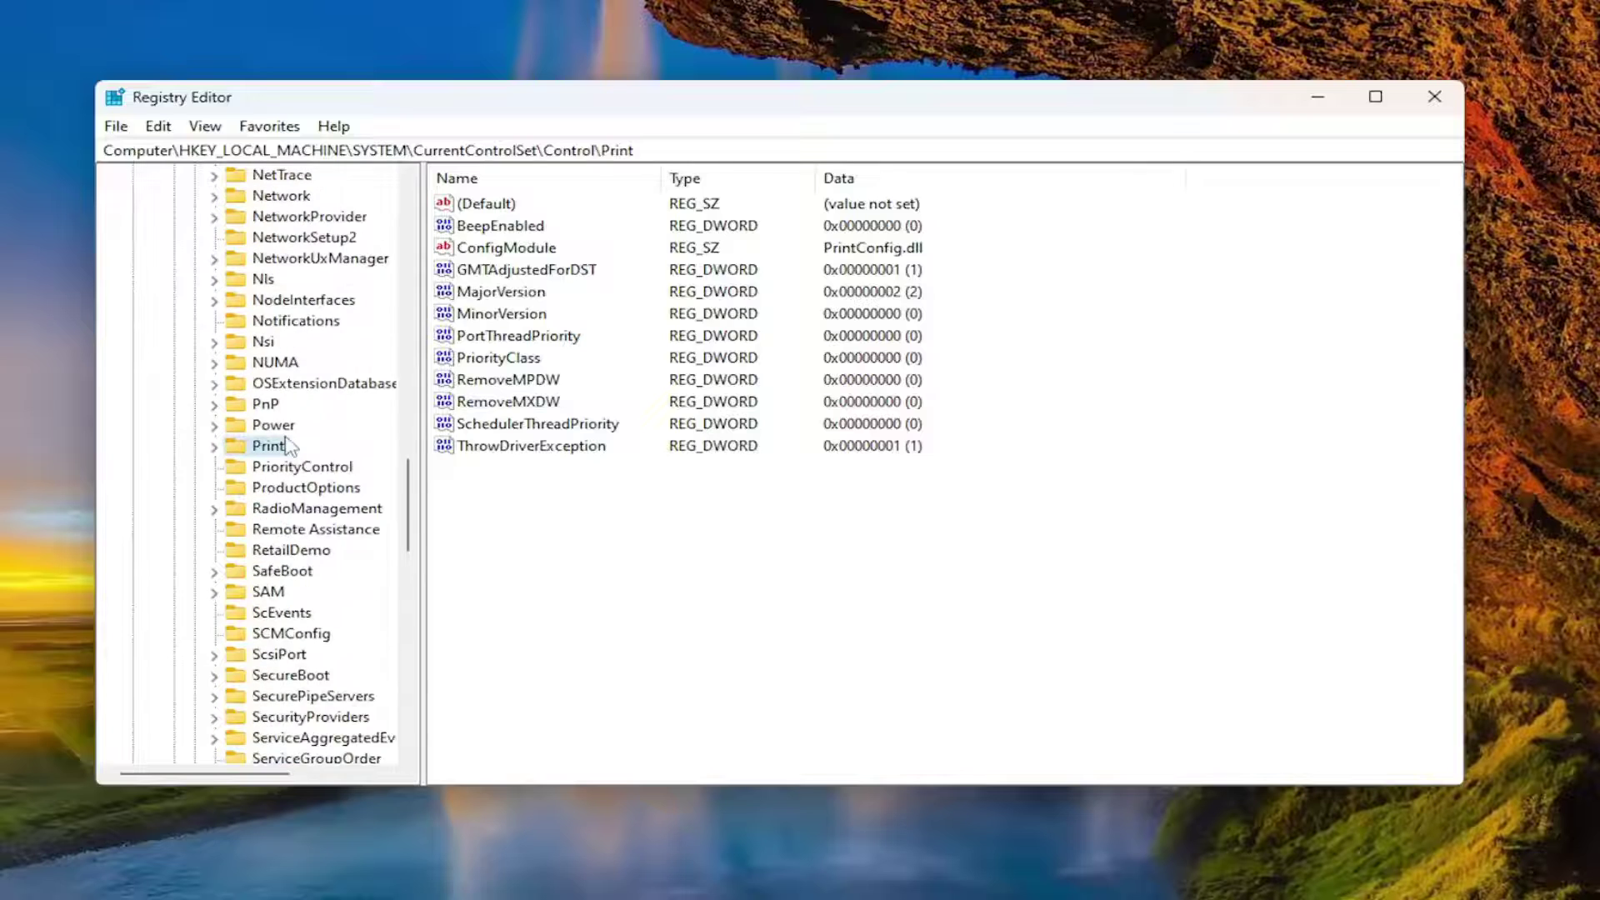
{"action": "double_click", "coordinate": [283, 442]}
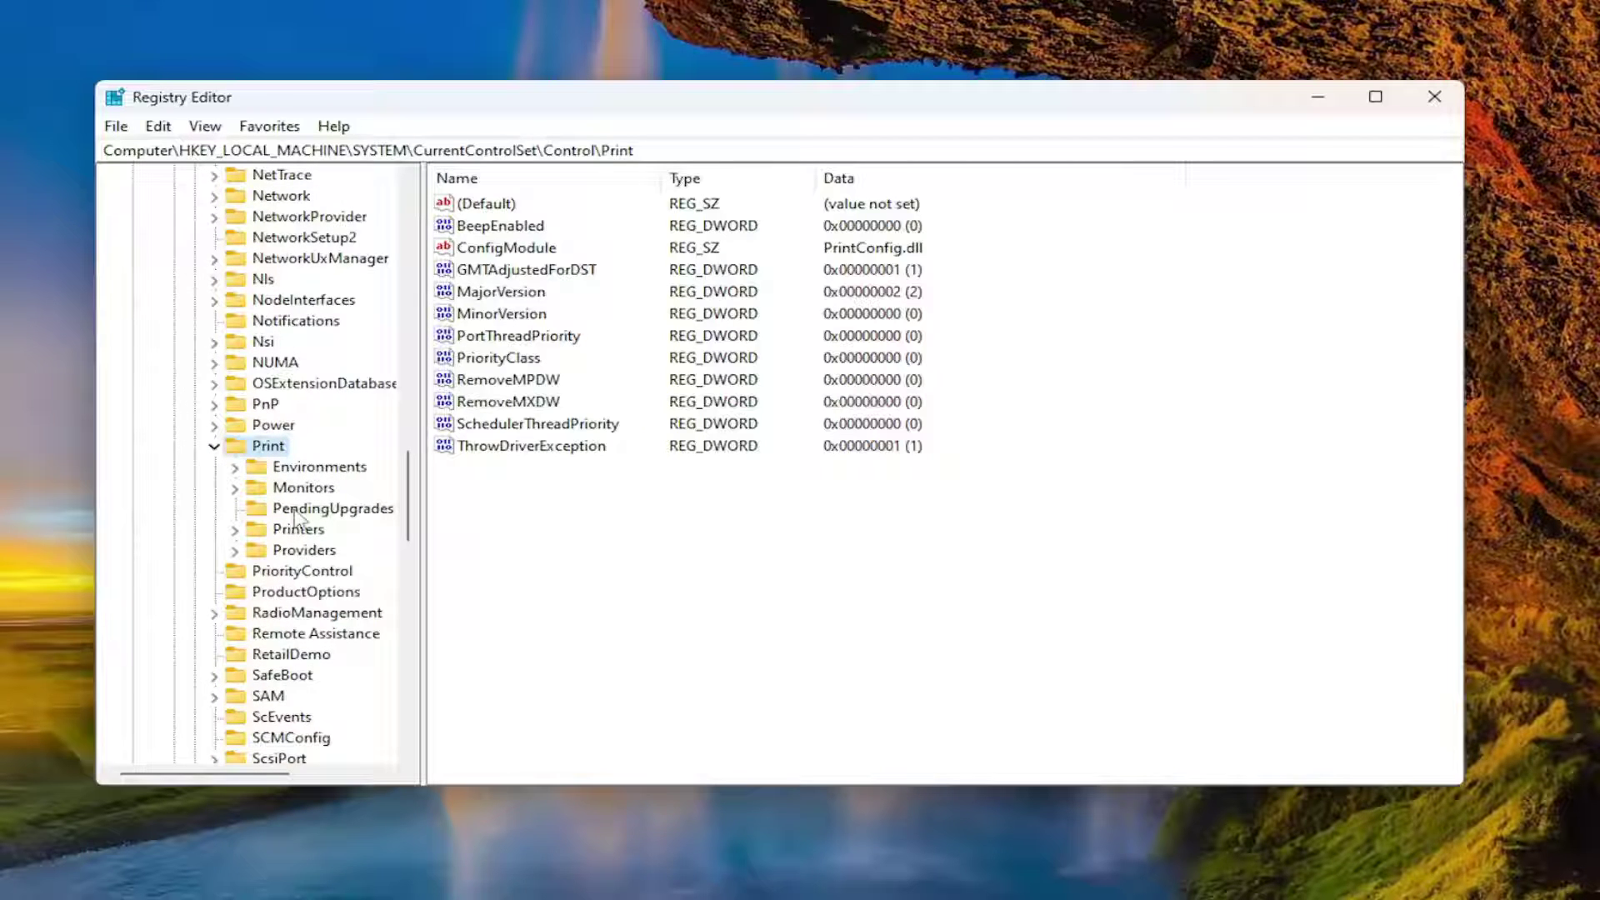
{"action": "double_click", "coordinate": [319, 467]}
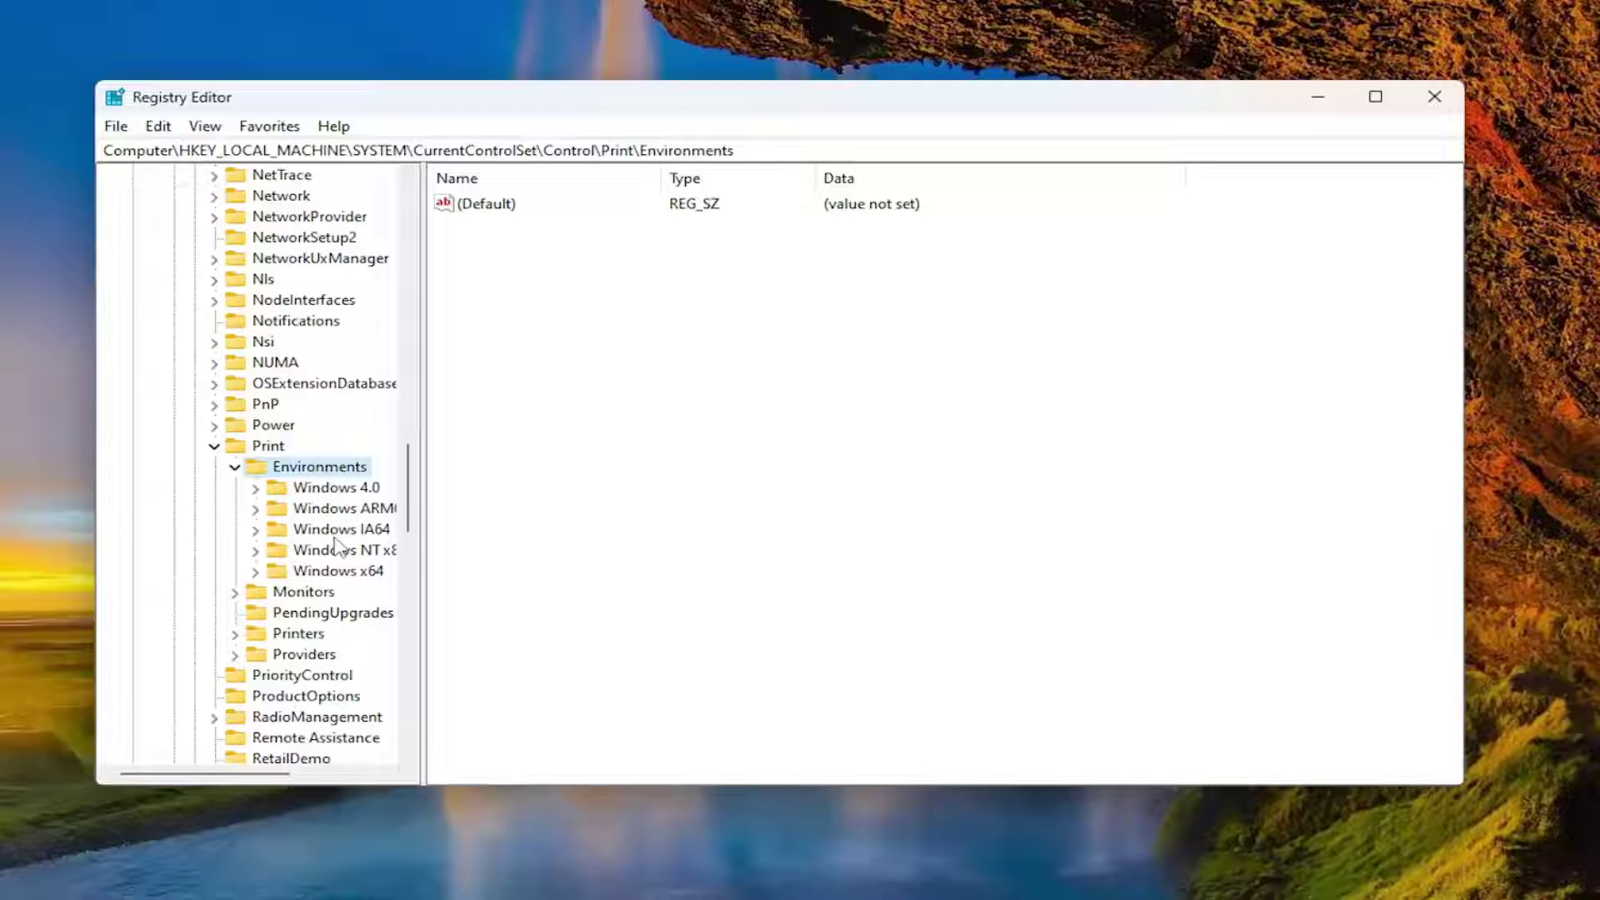
{"action": "double_click", "coordinate": [364, 573]}
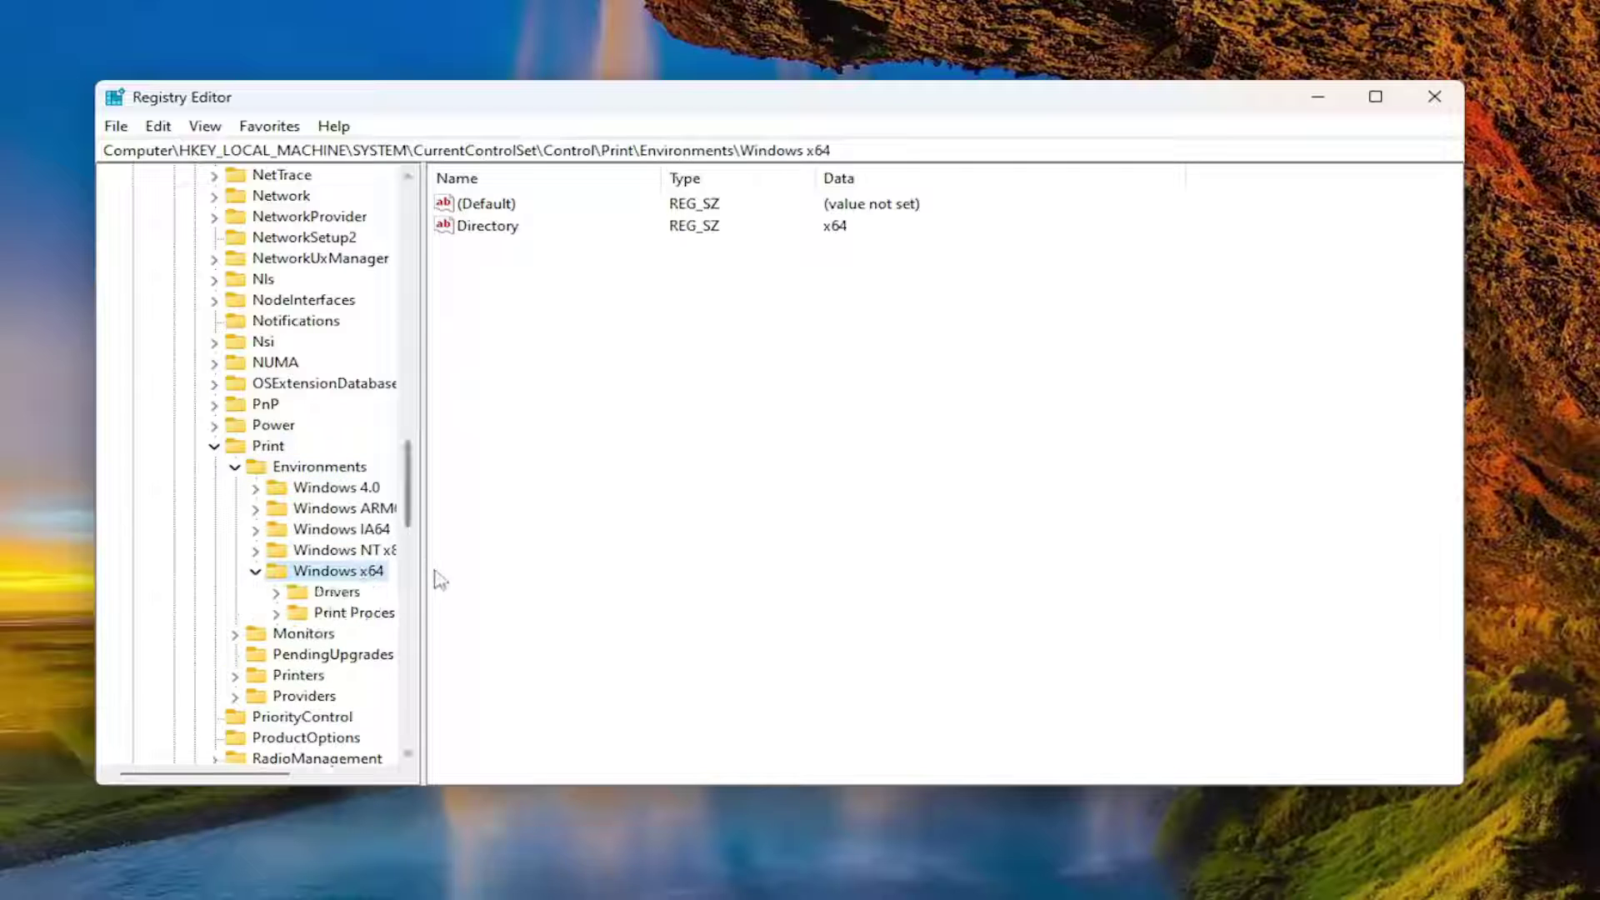
{"action": "left_click_drag", "start_coordinate": [422, 566], "coordinate": [489, 571]}
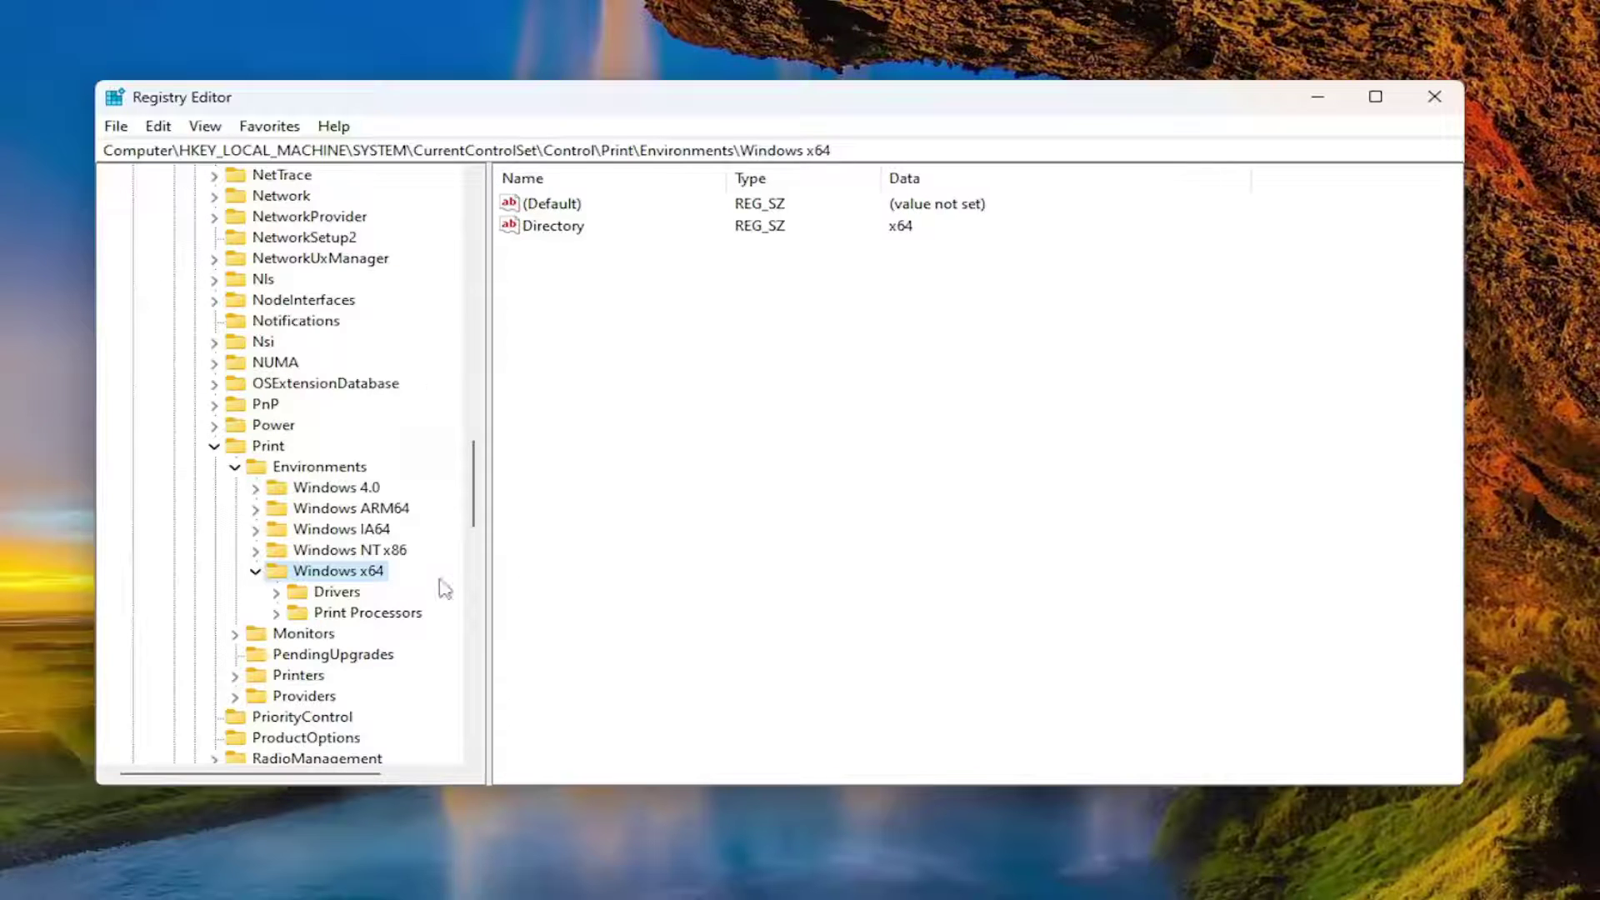
{"action": "double_click", "coordinate": [355, 593]}
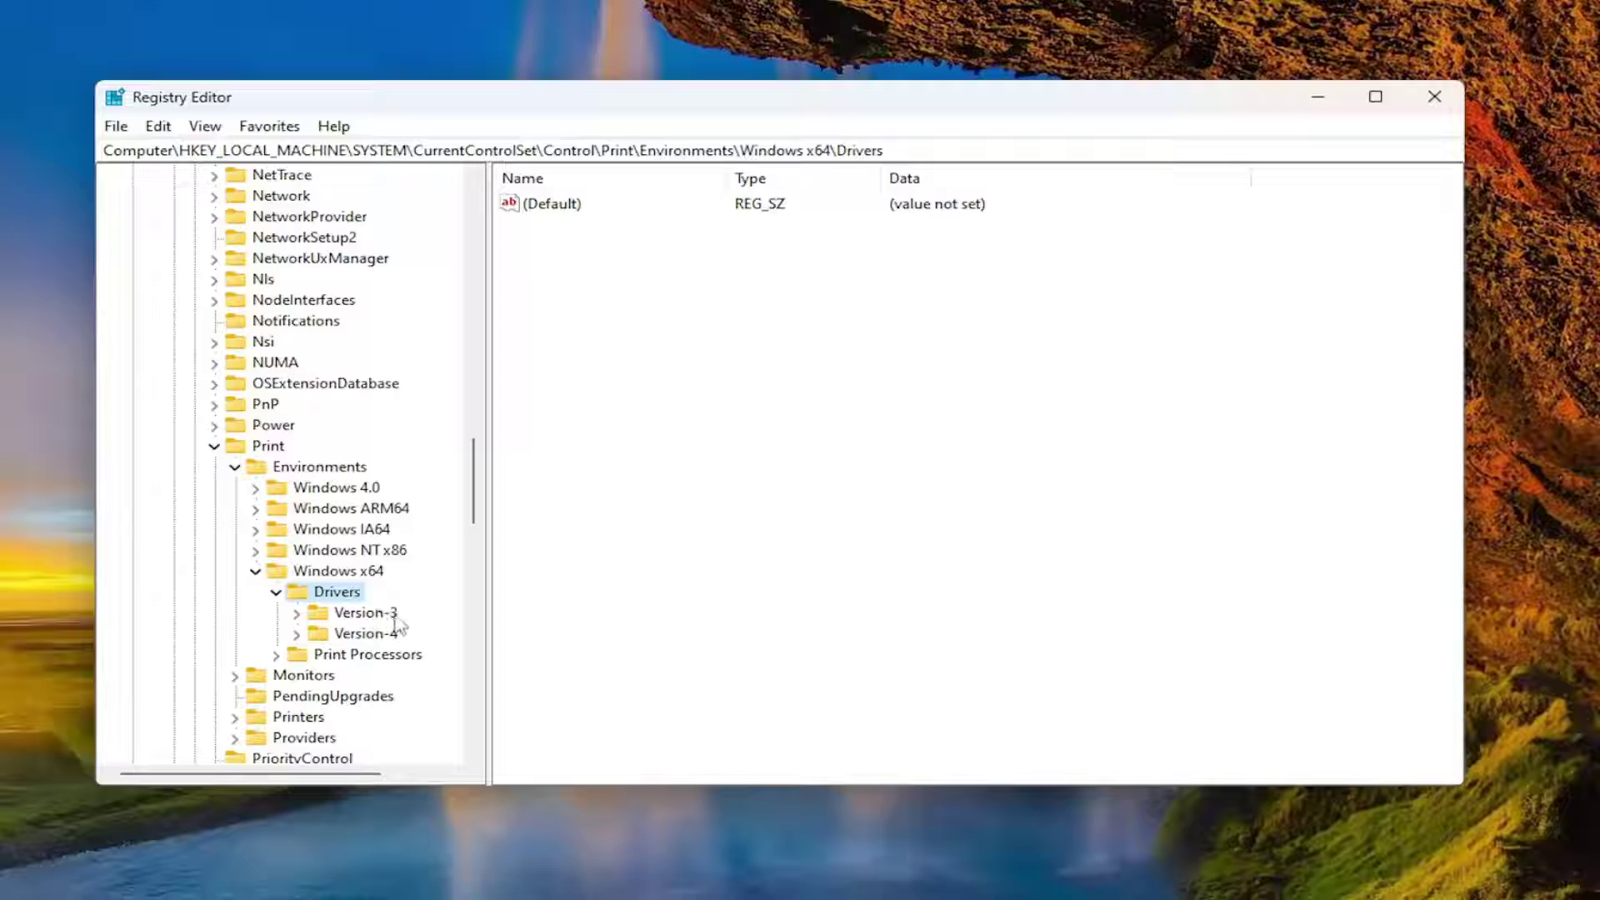
{"action": "left_click", "coordinate": [367, 616]}
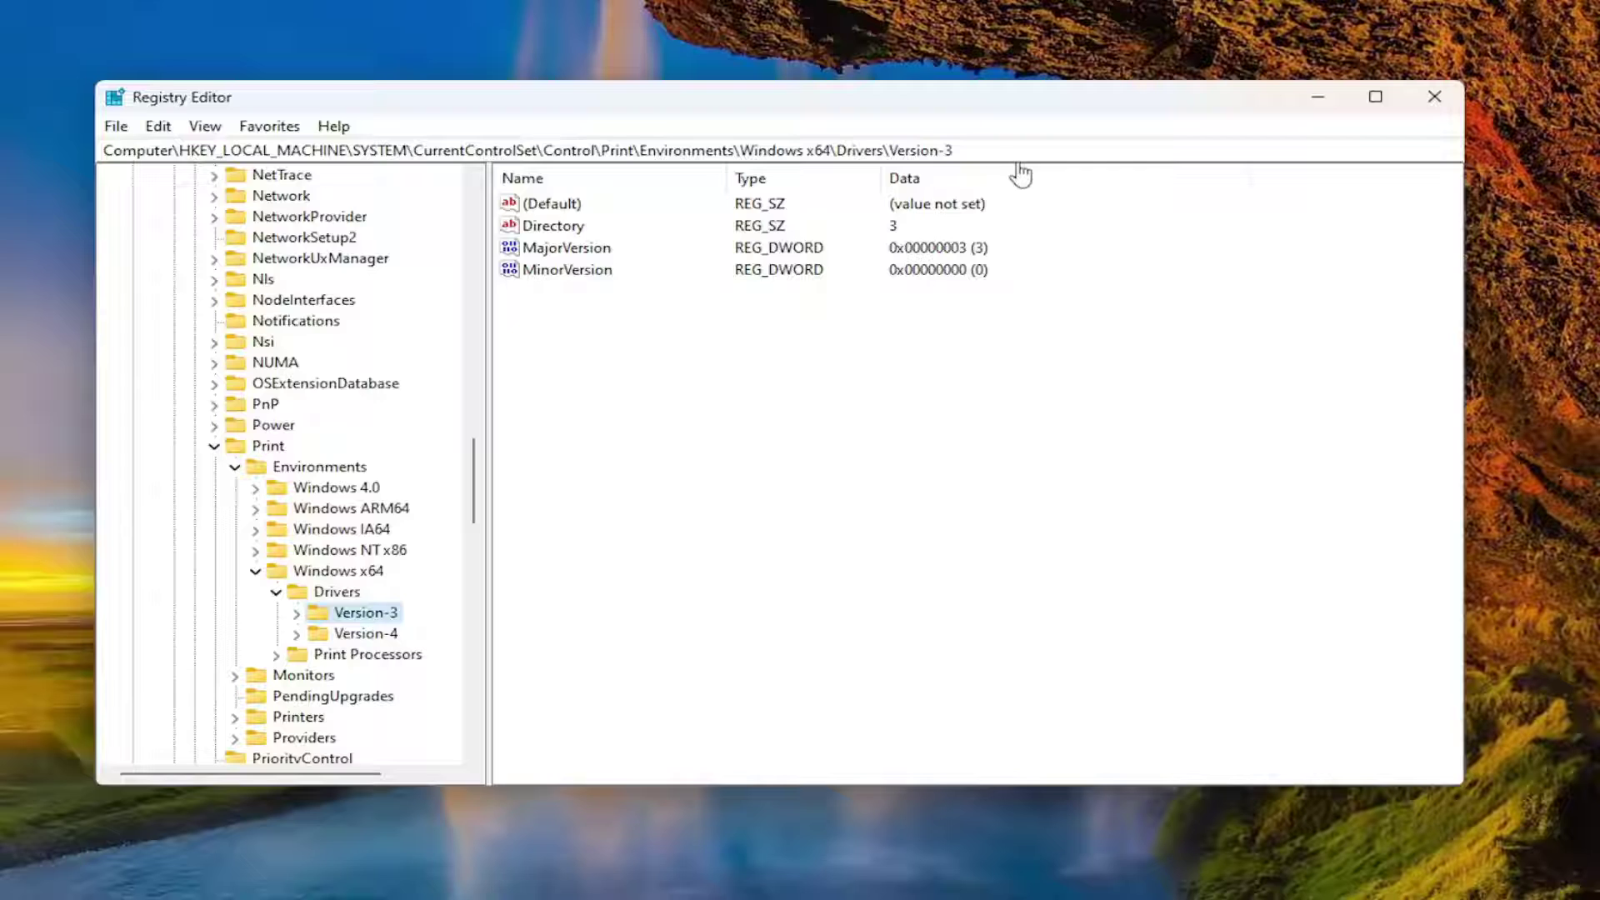
{"action": "double_click", "coordinate": [365, 619]}
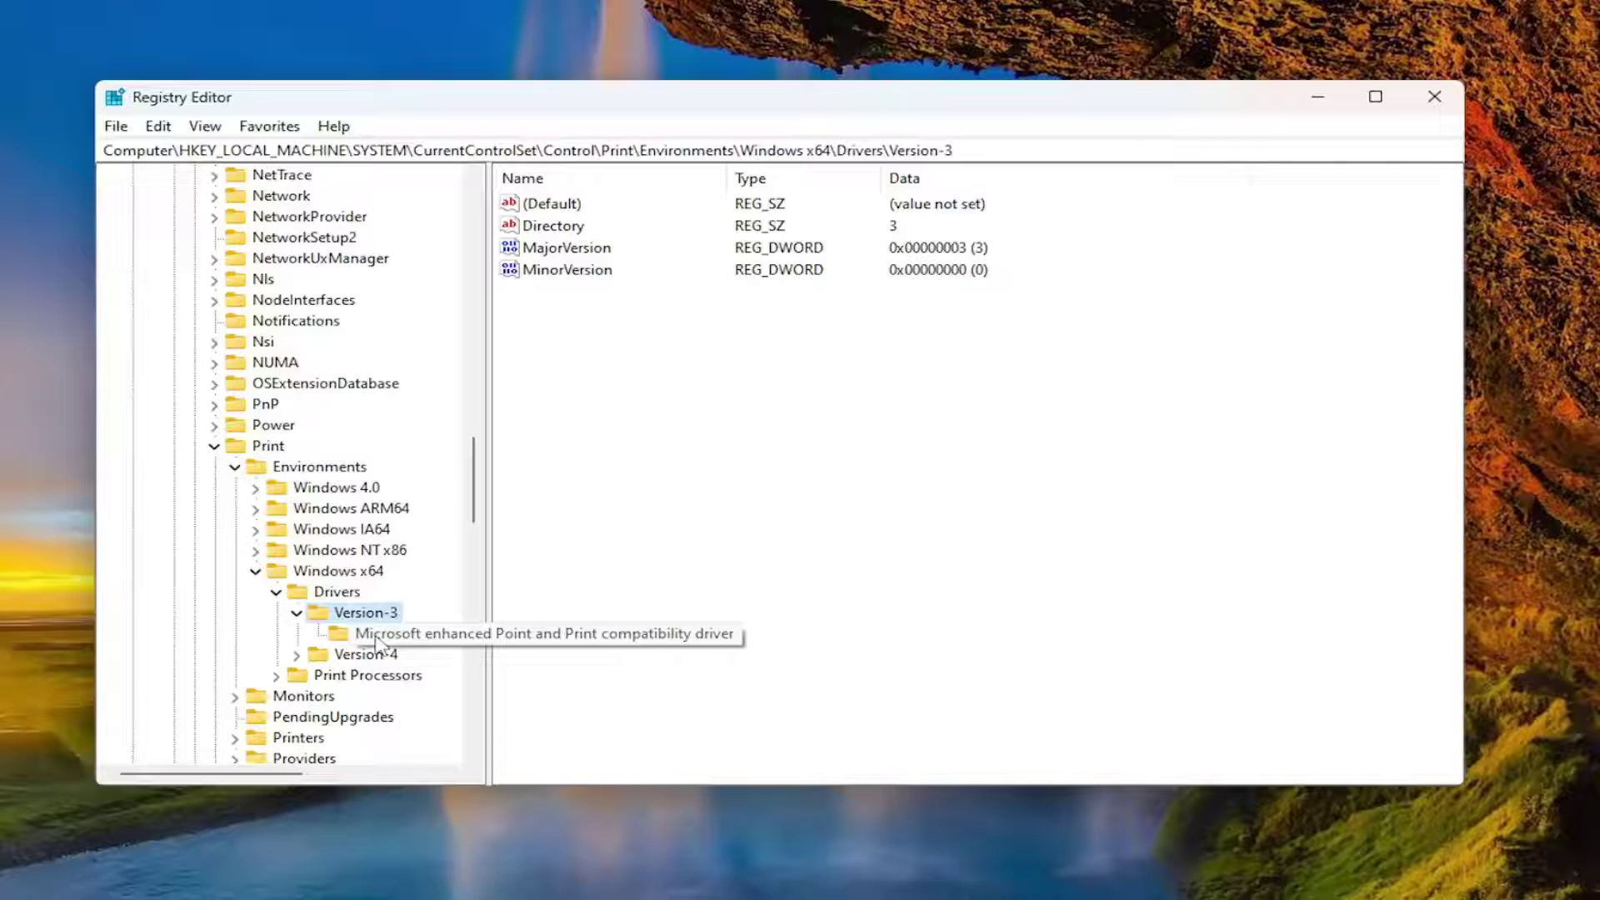
{"action": "left_click", "coordinate": [377, 641]}
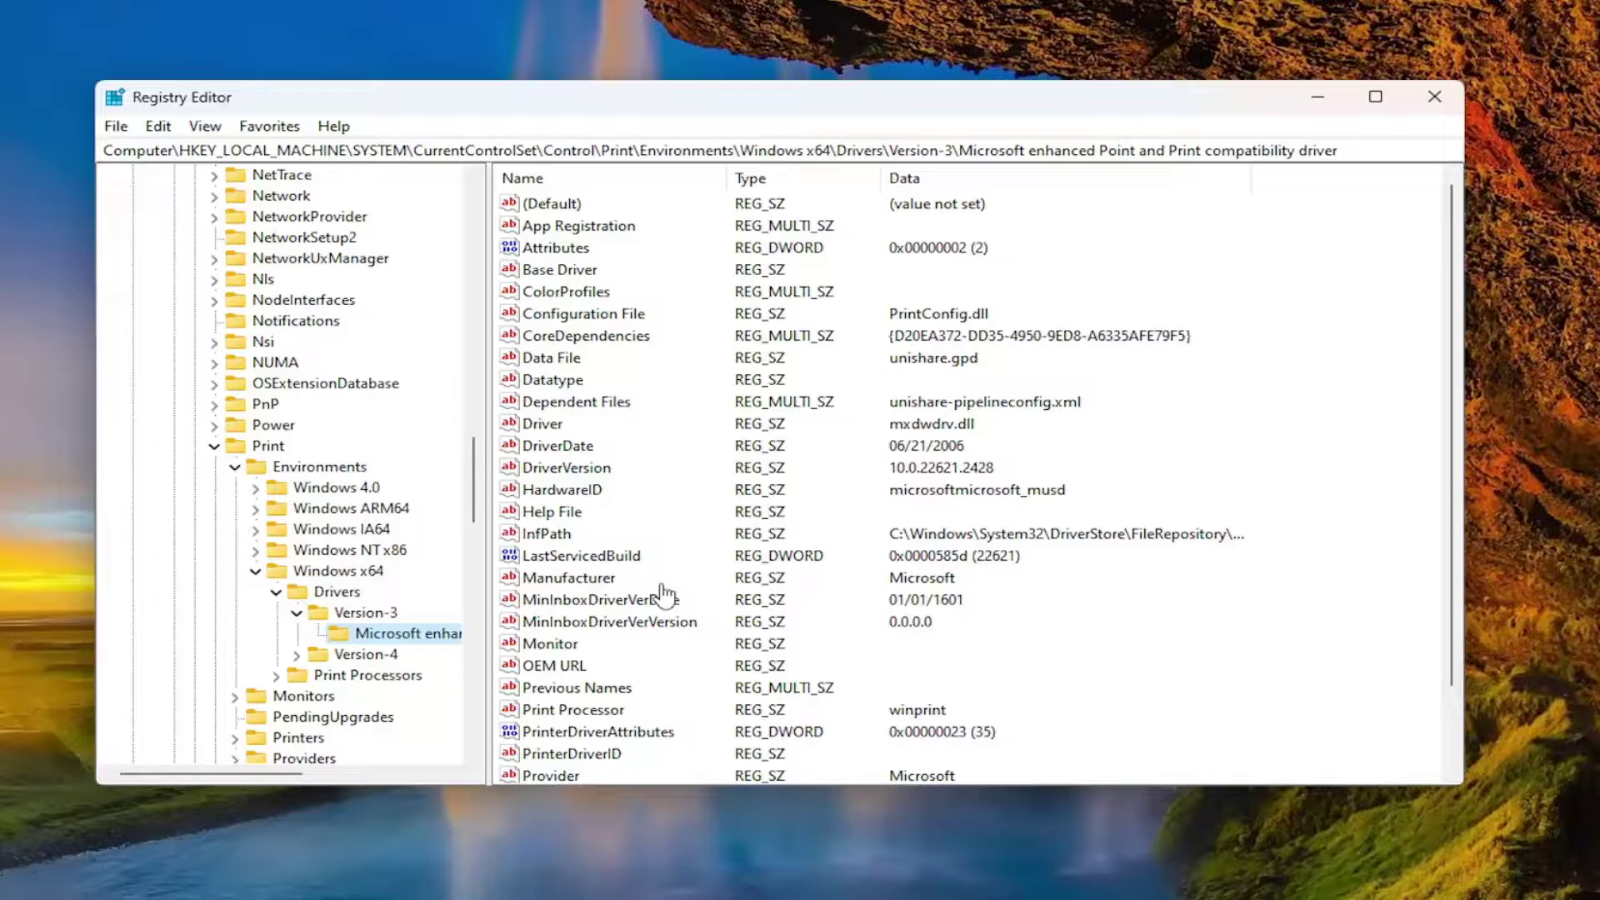
Change PrinterDriverAttributes value data from 23 to 1.
{"action": "double_click", "coordinate": [595, 740]}
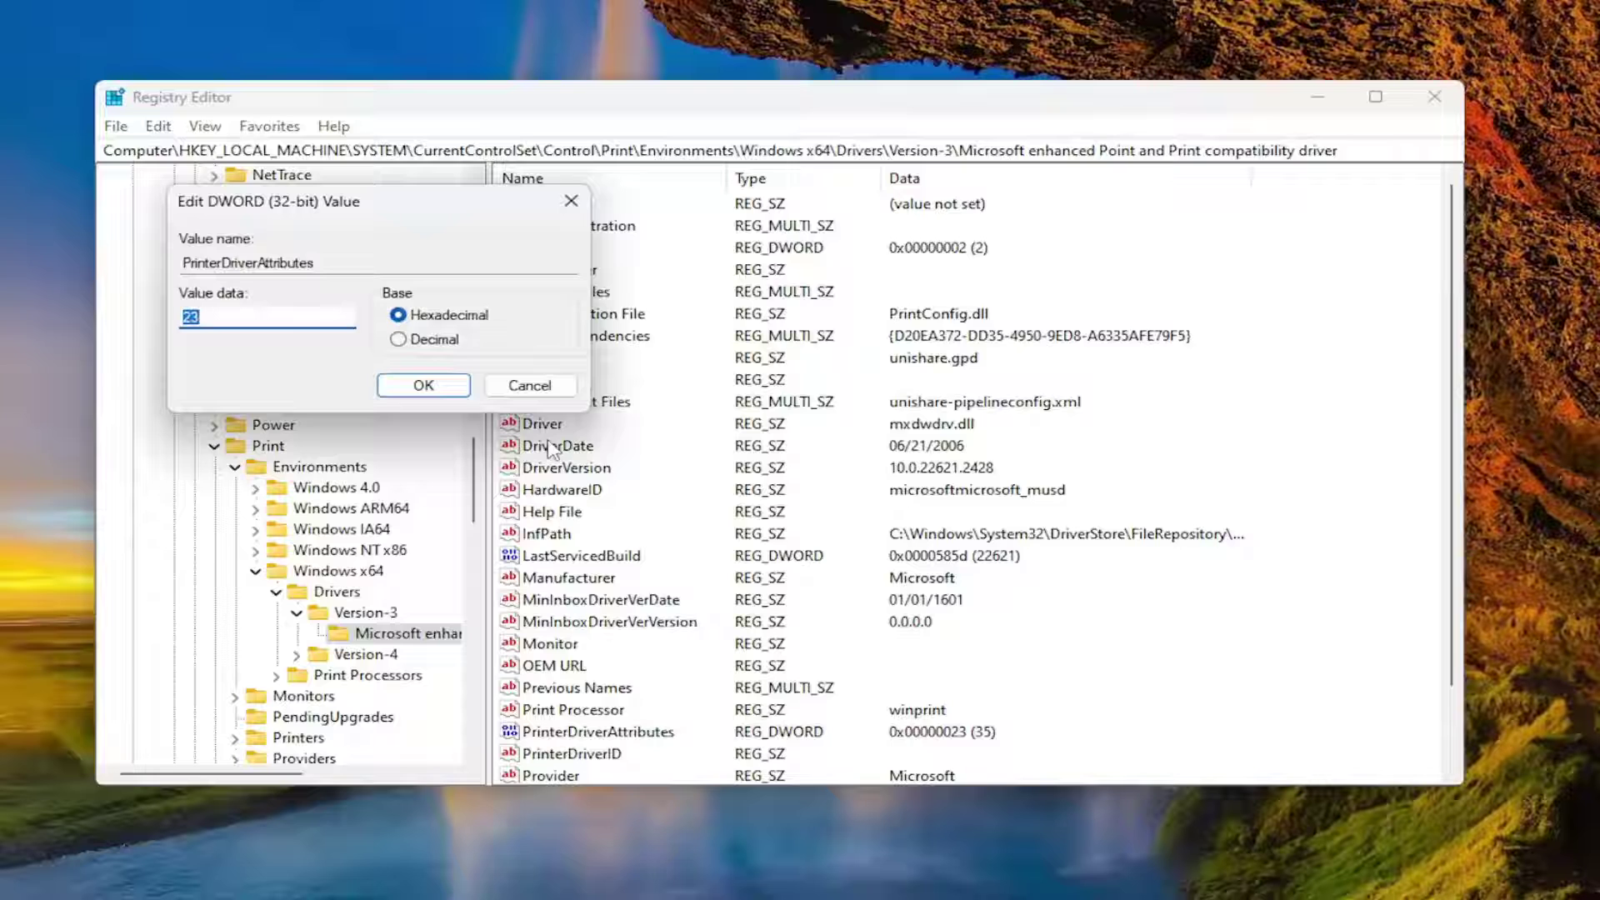
{"action": "left_click_drag", "start_coordinate": [313, 215], "coordinate": [767, 273]}
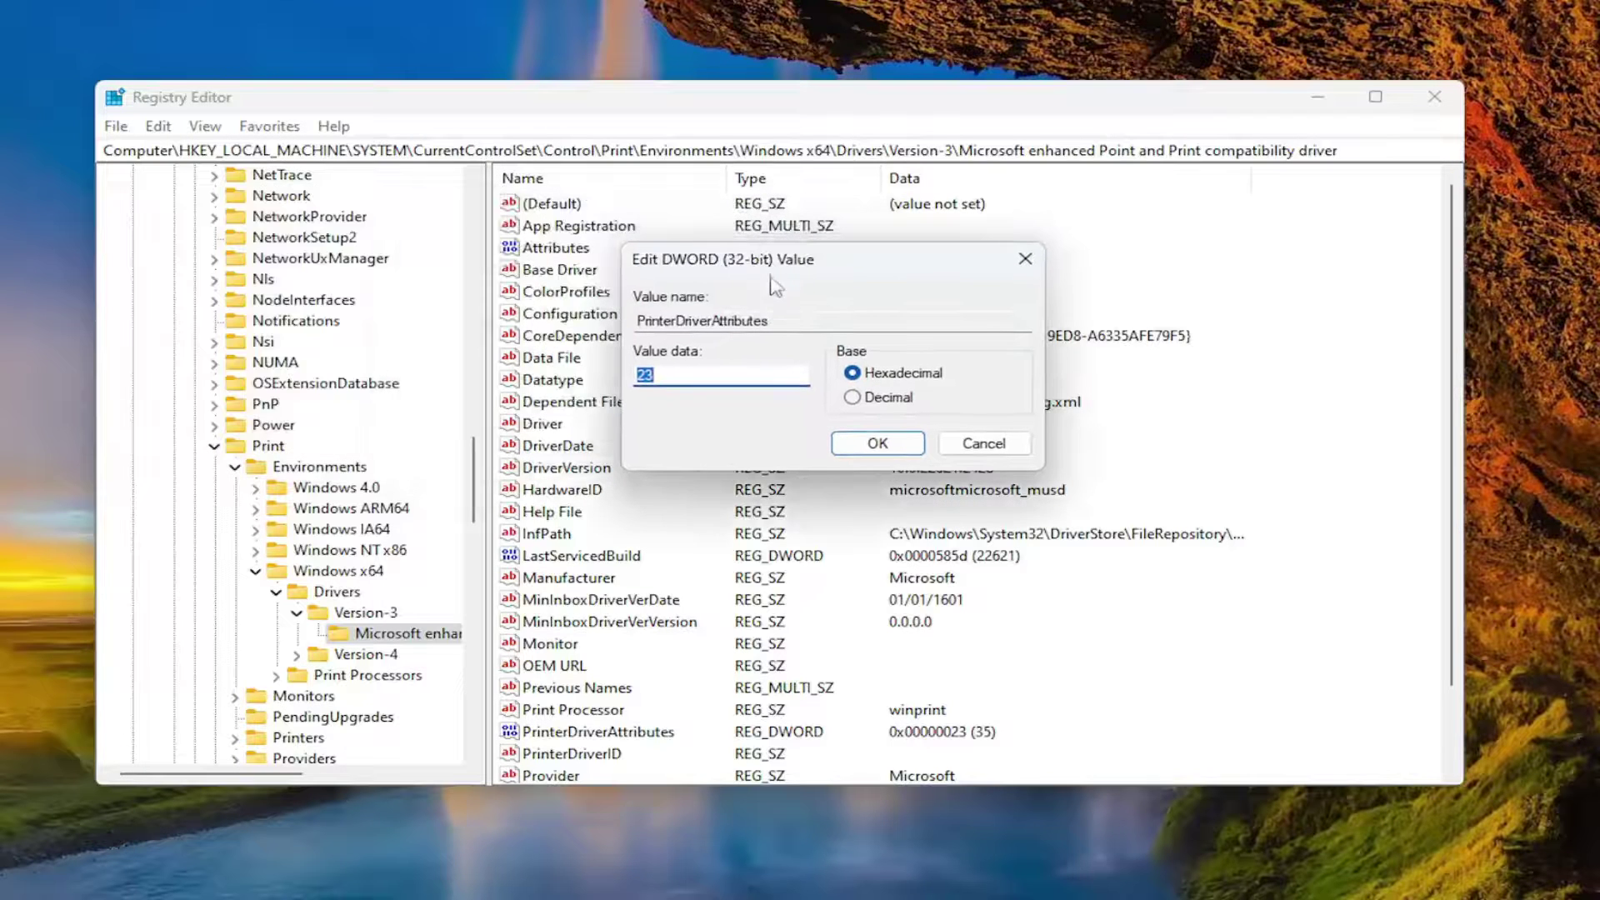
{"action": "type", "text": "1"}
{"action": "left_click", "coordinate": [872, 446]}
Collapse the key tree back up to HKEY_LOCAL_MACHINE and close Registry Editor.
{"action": "left_click", "coordinate": [297, 613]}
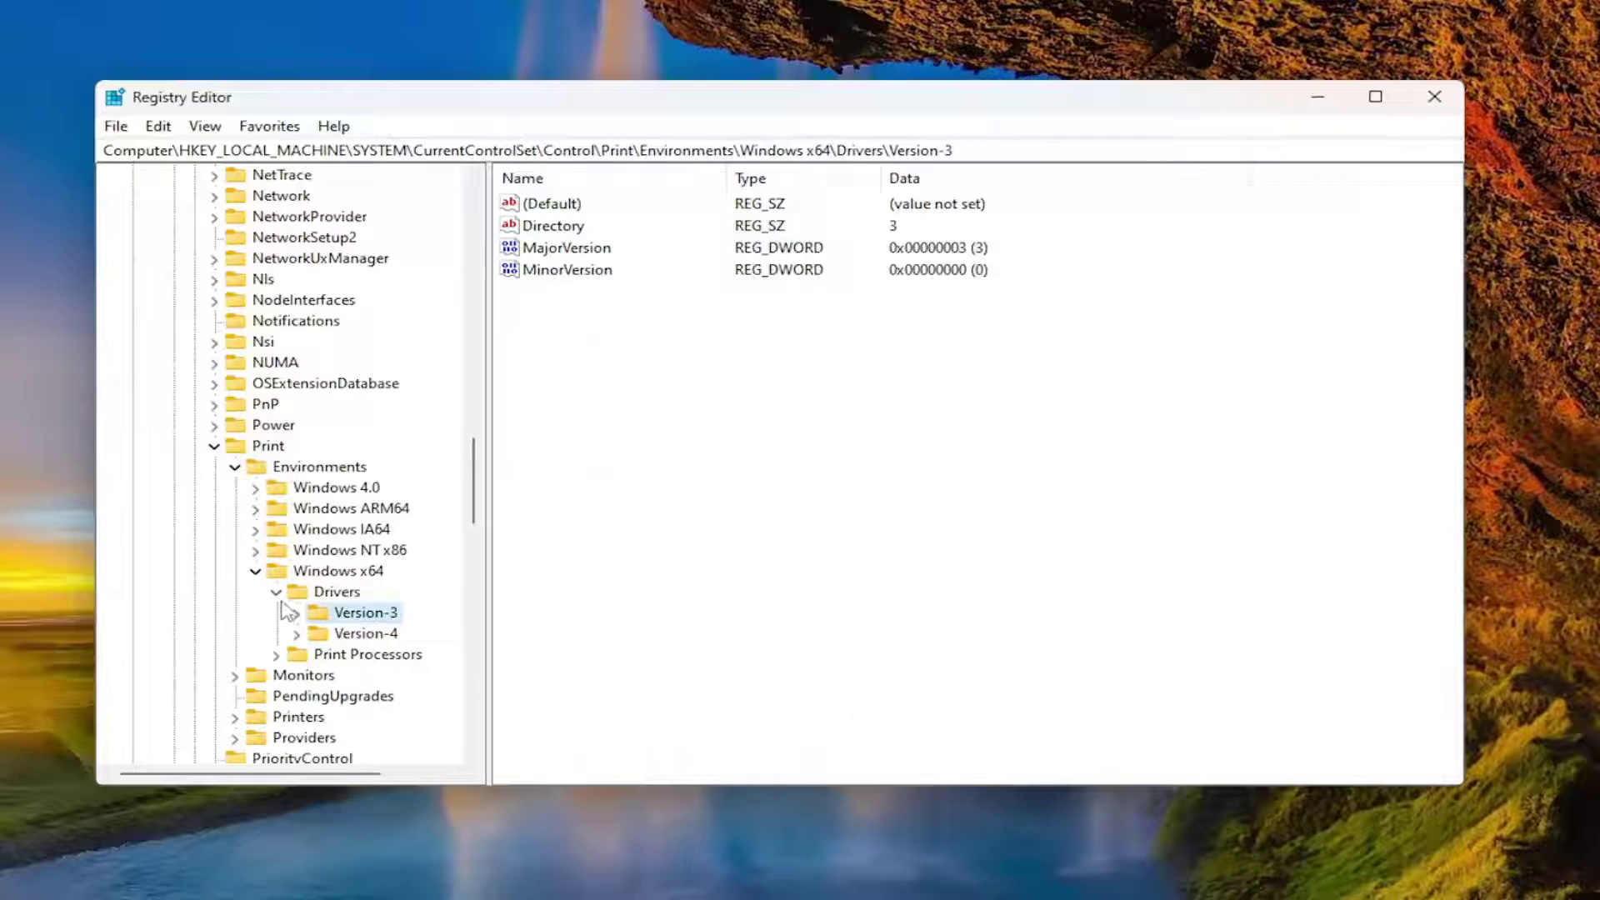
{"action": "left_click", "coordinate": [276, 592]}
{"action": "left_click", "coordinate": [255, 571]}
{"action": "left_click", "coordinate": [235, 467]}
{"action": "left_click", "coordinate": [214, 446]}
{"action": "scroll", "coordinate": [221, 456], "scroll_direction": "up", "scroll_amount": 20}
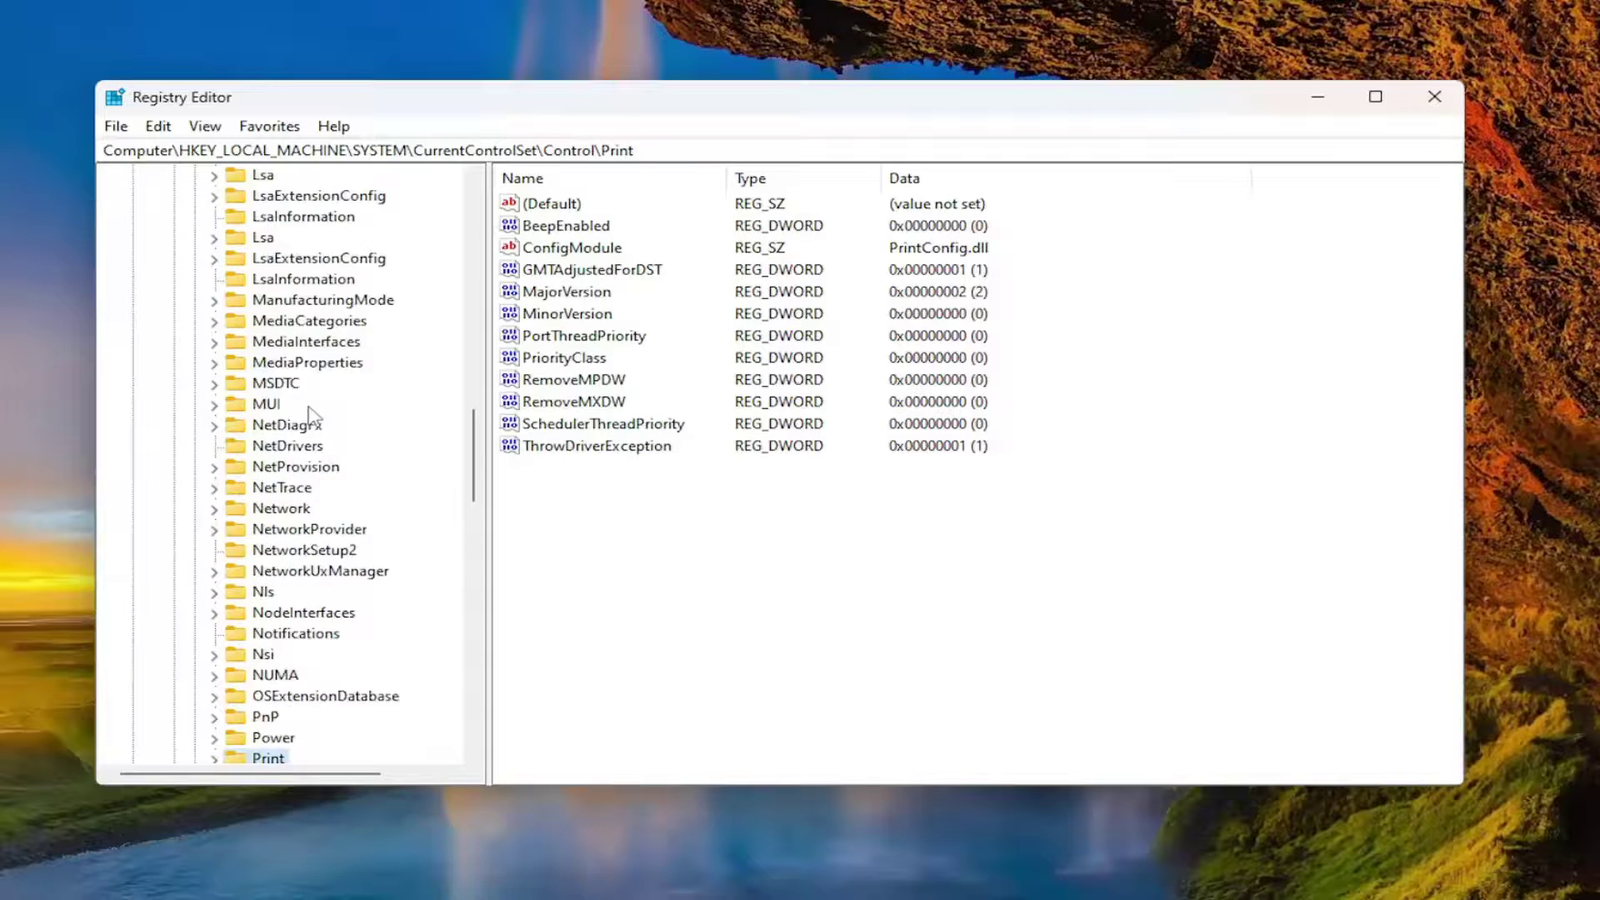
{"action": "left_click", "coordinate": [193, 363]}
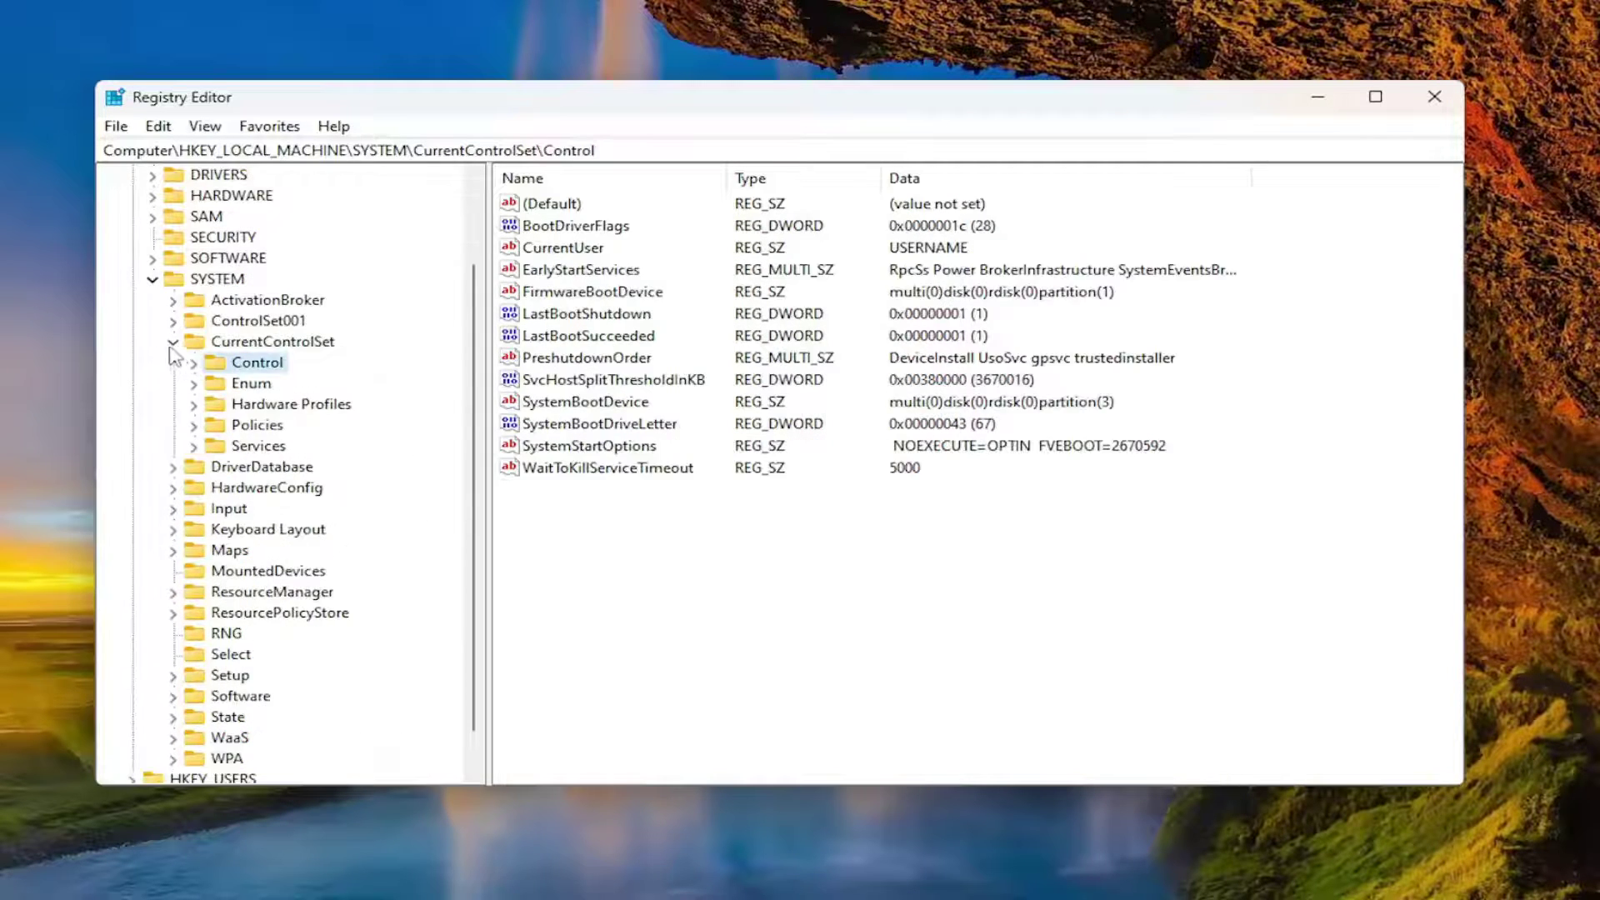
{"action": "left_click", "coordinate": [173, 342]}
{"action": "left_click", "coordinate": [152, 339]}
{"action": "left_click", "coordinate": [143, 236]}
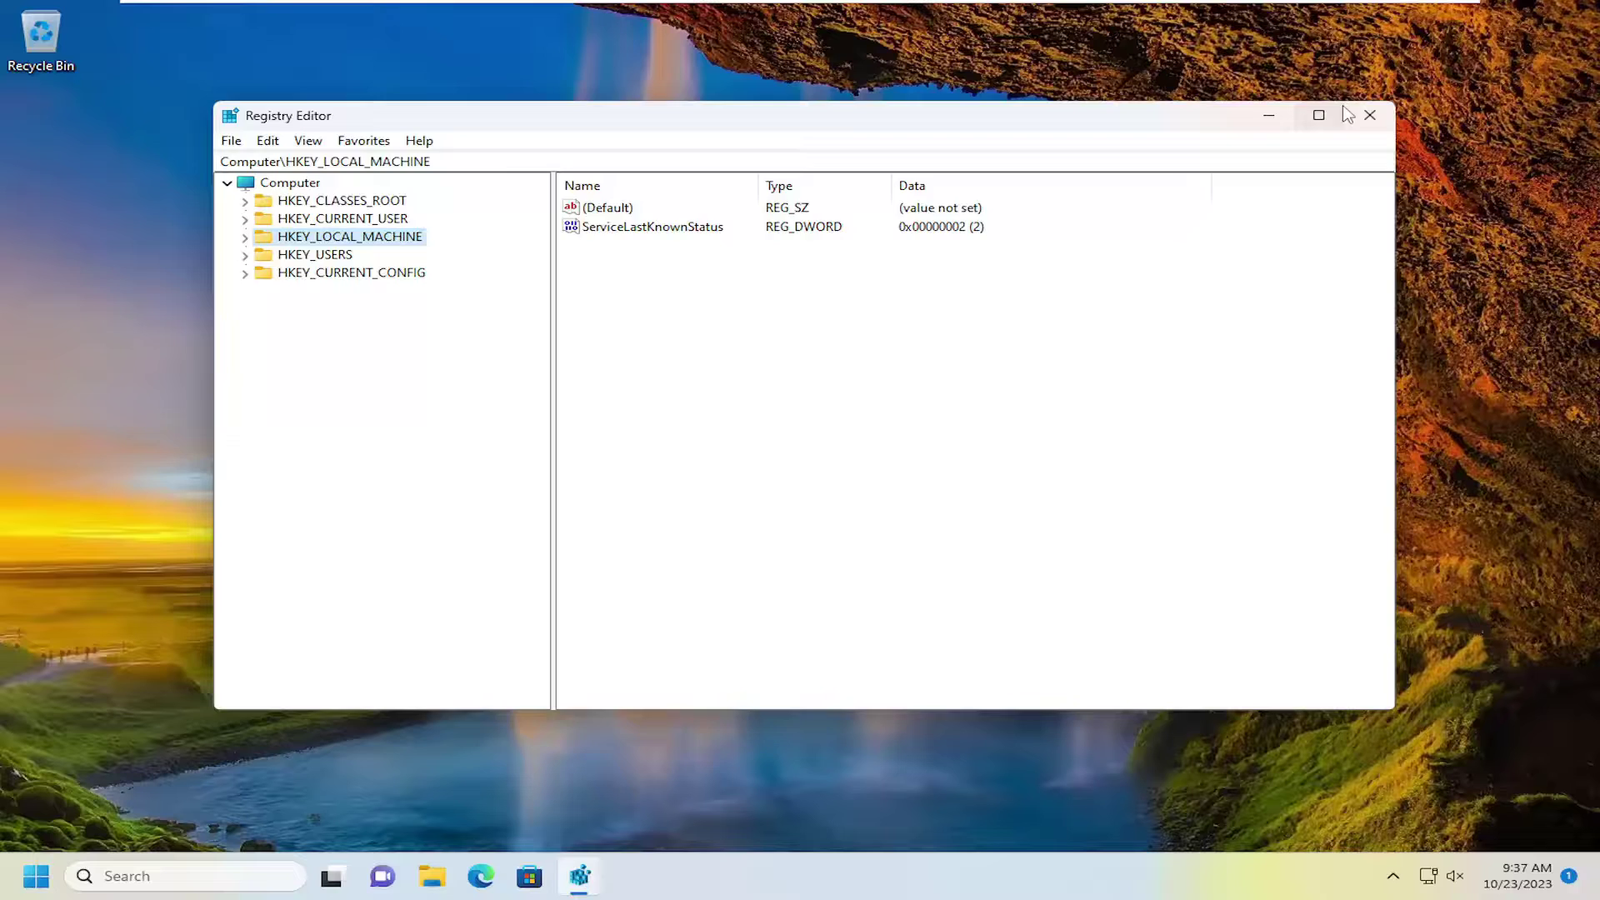
{"action": "left_click", "coordinate": [1402, 106]}
Bring up the Start button's power-user shortcut menu.
{"action": "right_click", "coordinate": [35, 876]}
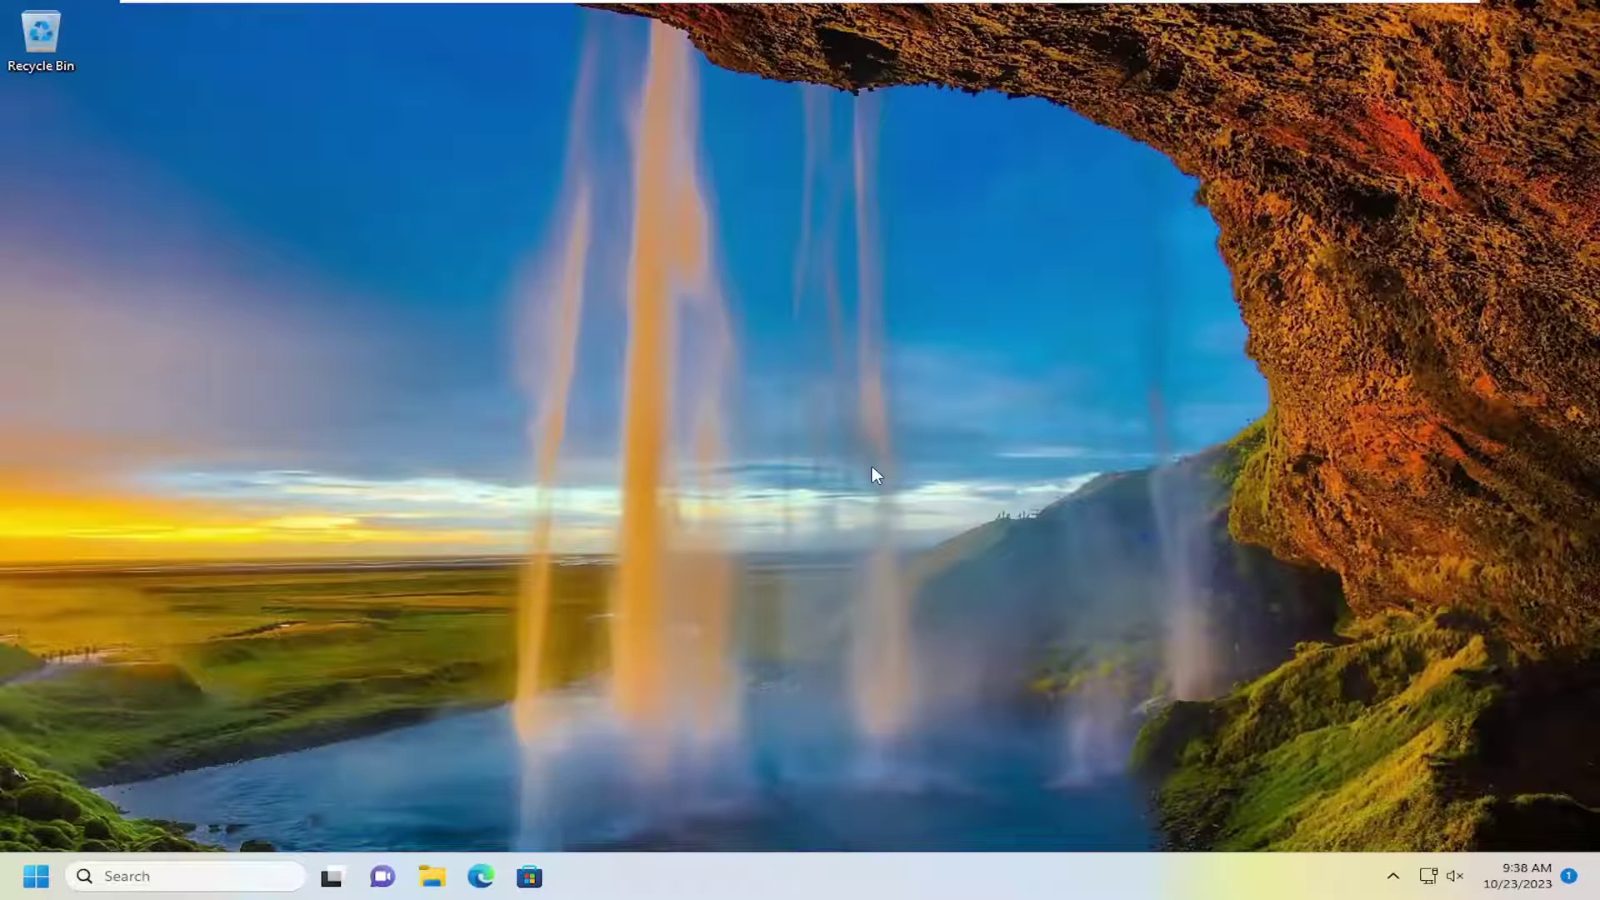
Open Services via search, enlarge its window, and select the Print Spooler service.
{"action": "left_click", "coordinate": [108, 877]}
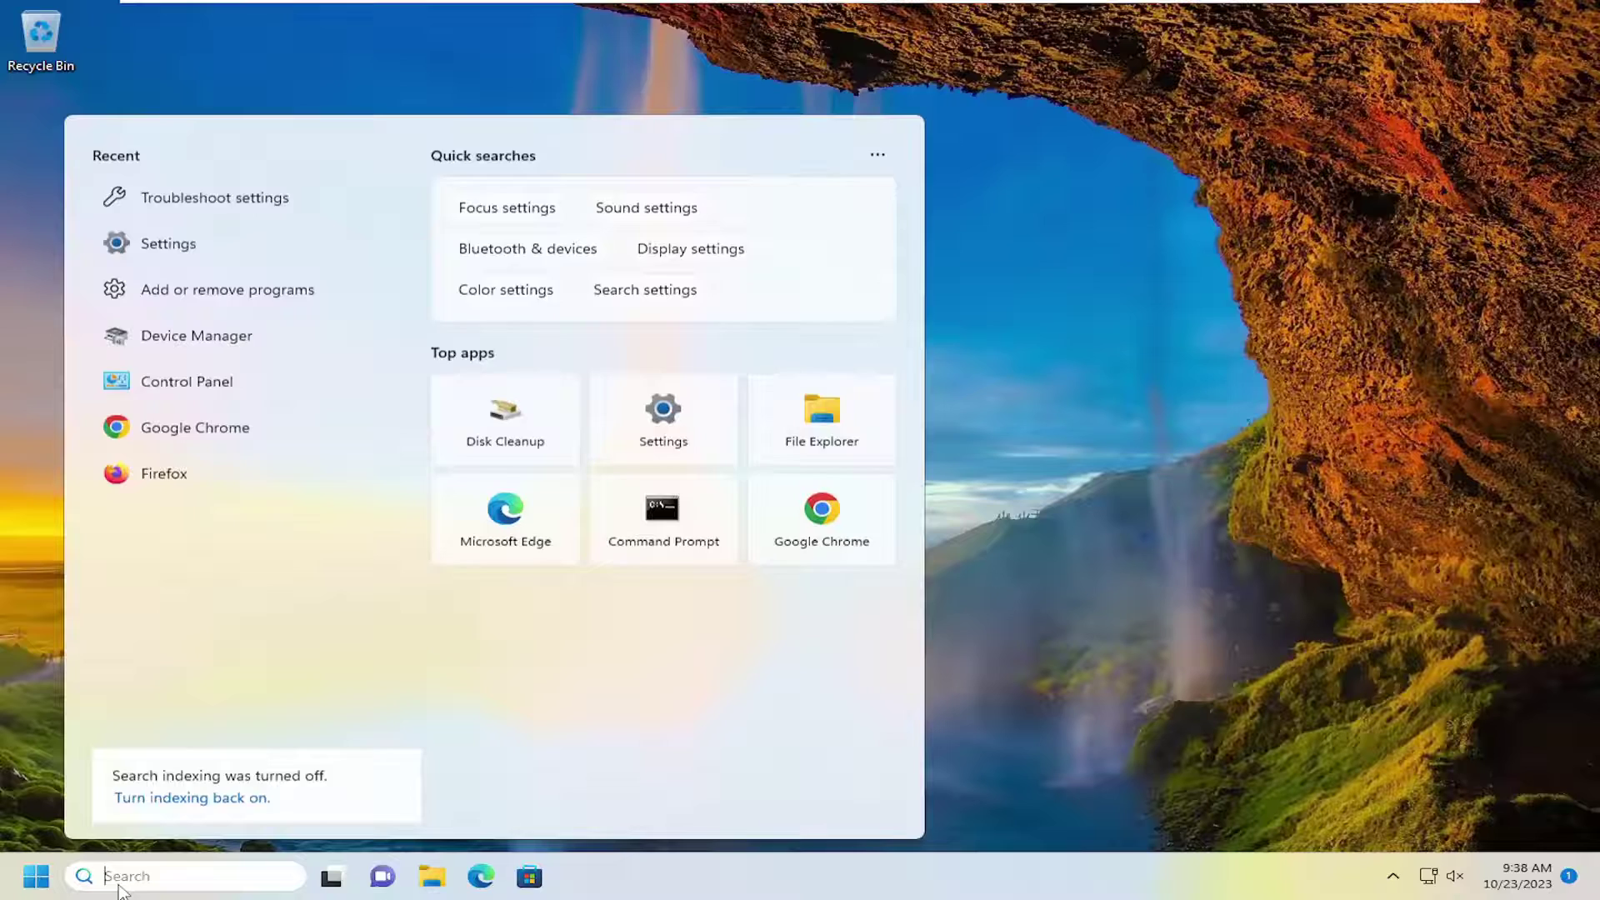
{"action": "type", "text": "services"}
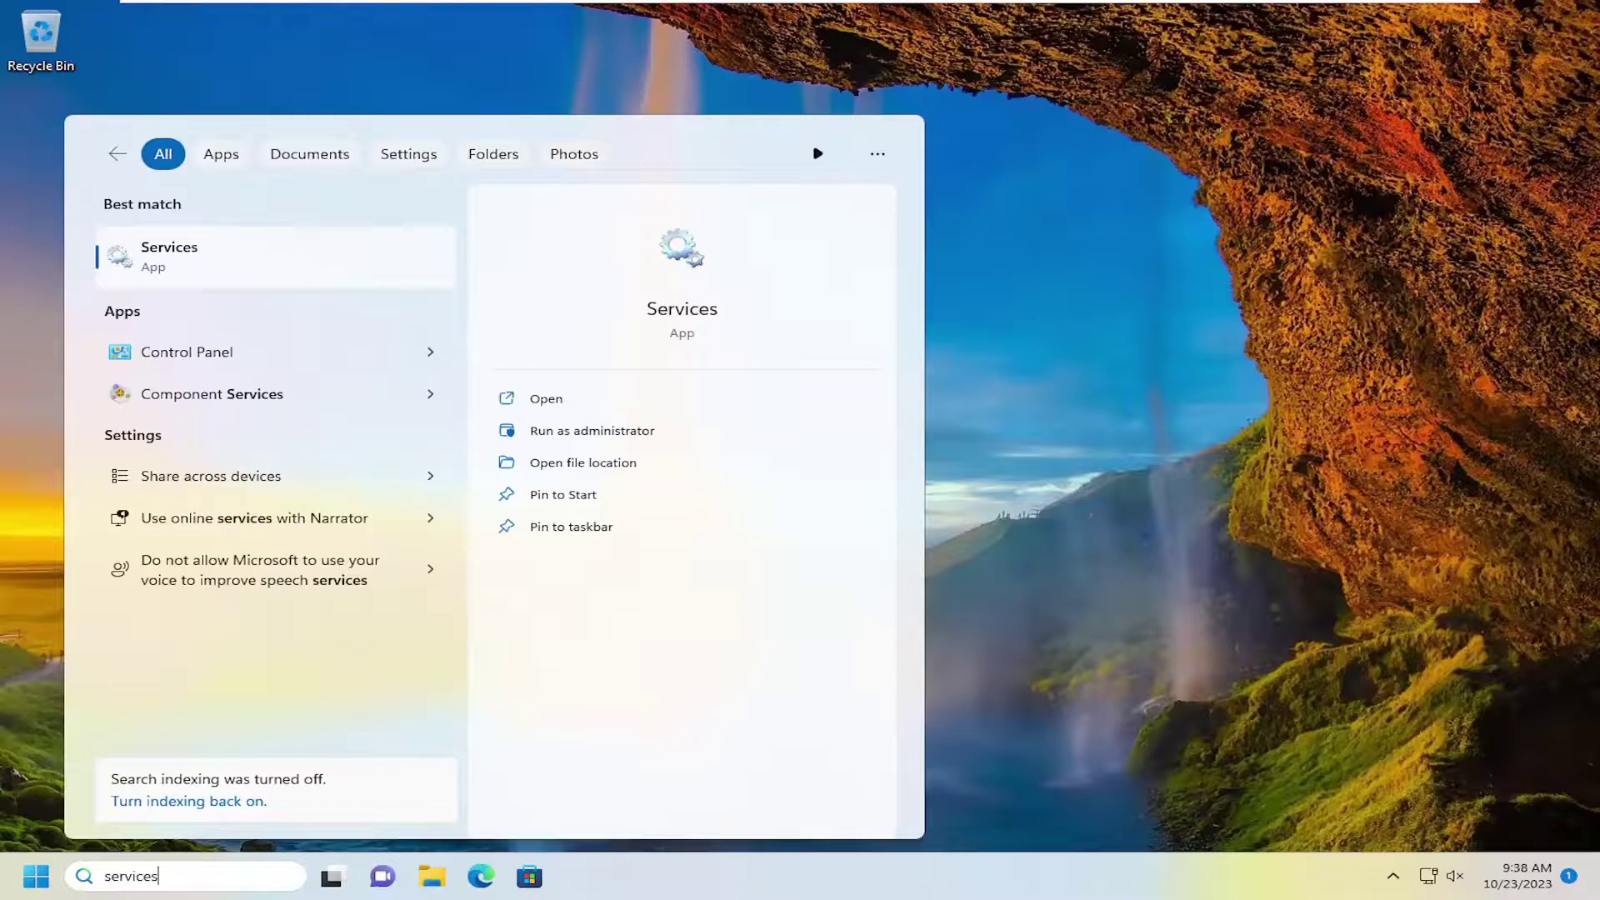
{"action": "left_click", "coordinate": [208, 277]}
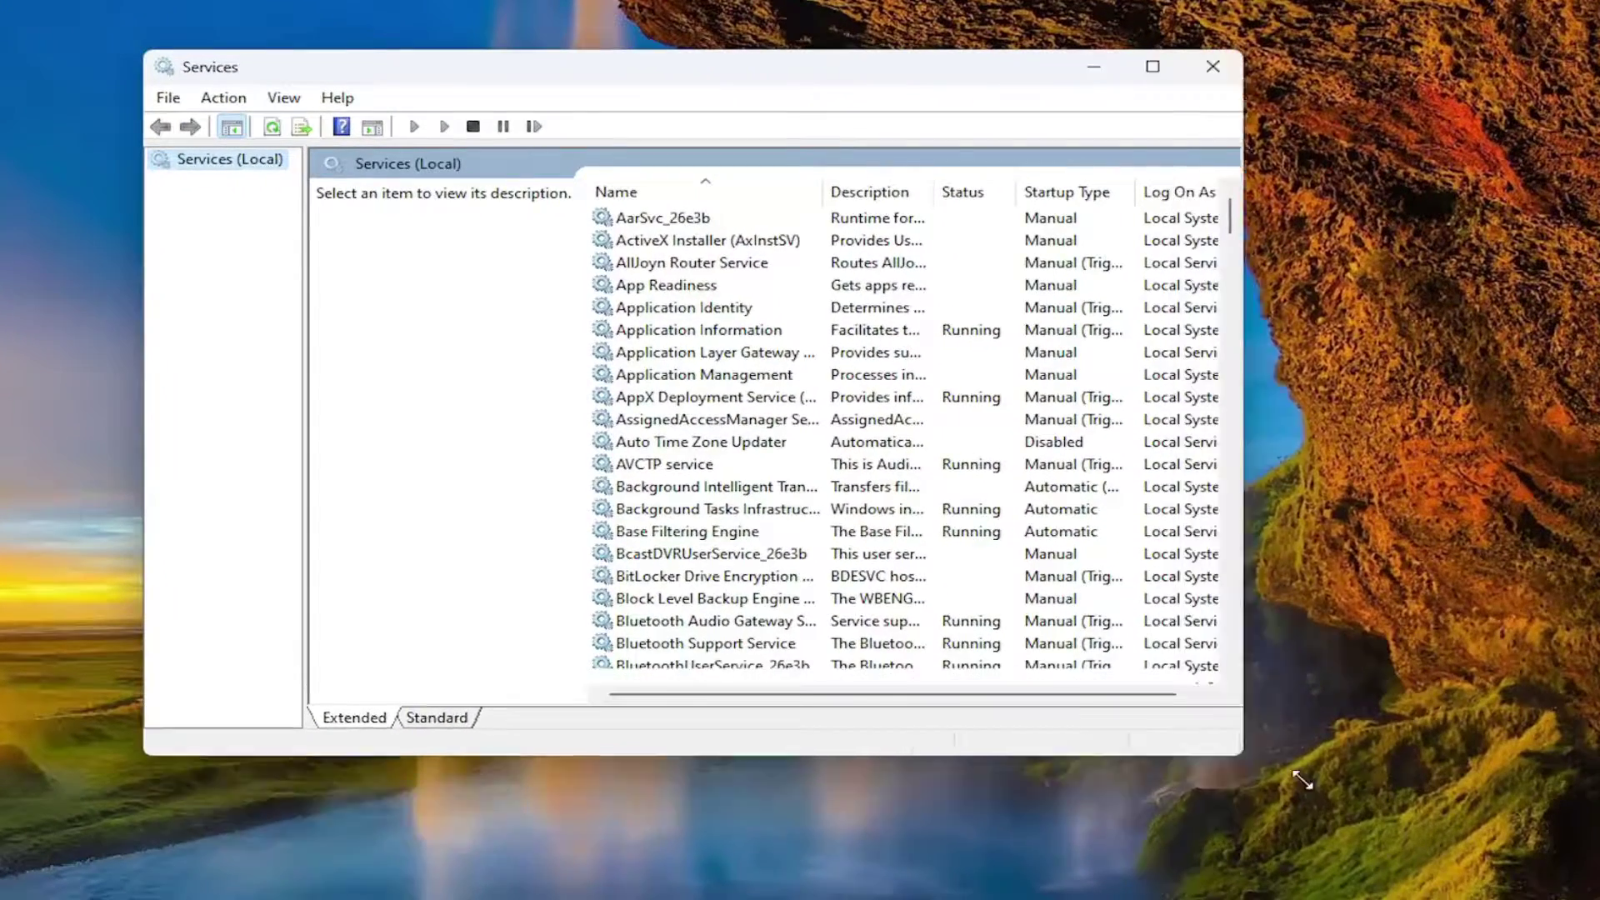
{"action": "left_click_drag", "start_coordinate": [1302, 781], "coordinate": [1434, 835]}
{"action": "left_click", "coordinate": [679, 531]}
{"action": "scroll", "coordinate": [677, 517], "scroll_direction": "down", "scroll_amount": 20}
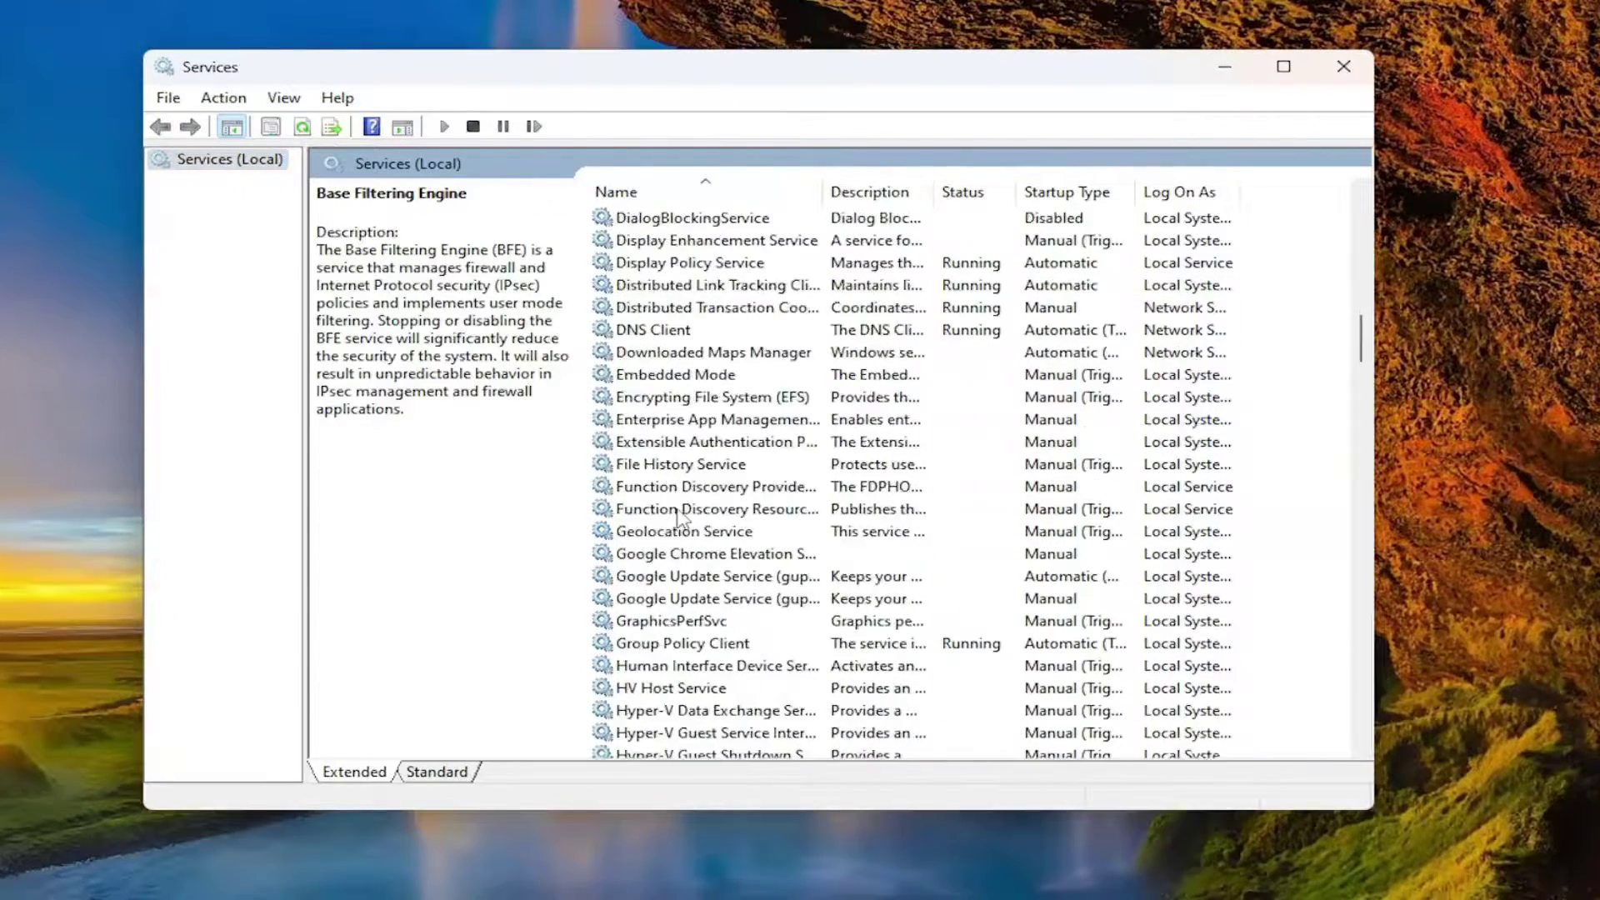
{"action": "scroll", "coordinate": [679, 517], "scroll_direction": "down", "scroll_amount": 20}
{"action": "left_click", "coordinate": [645, 554]}
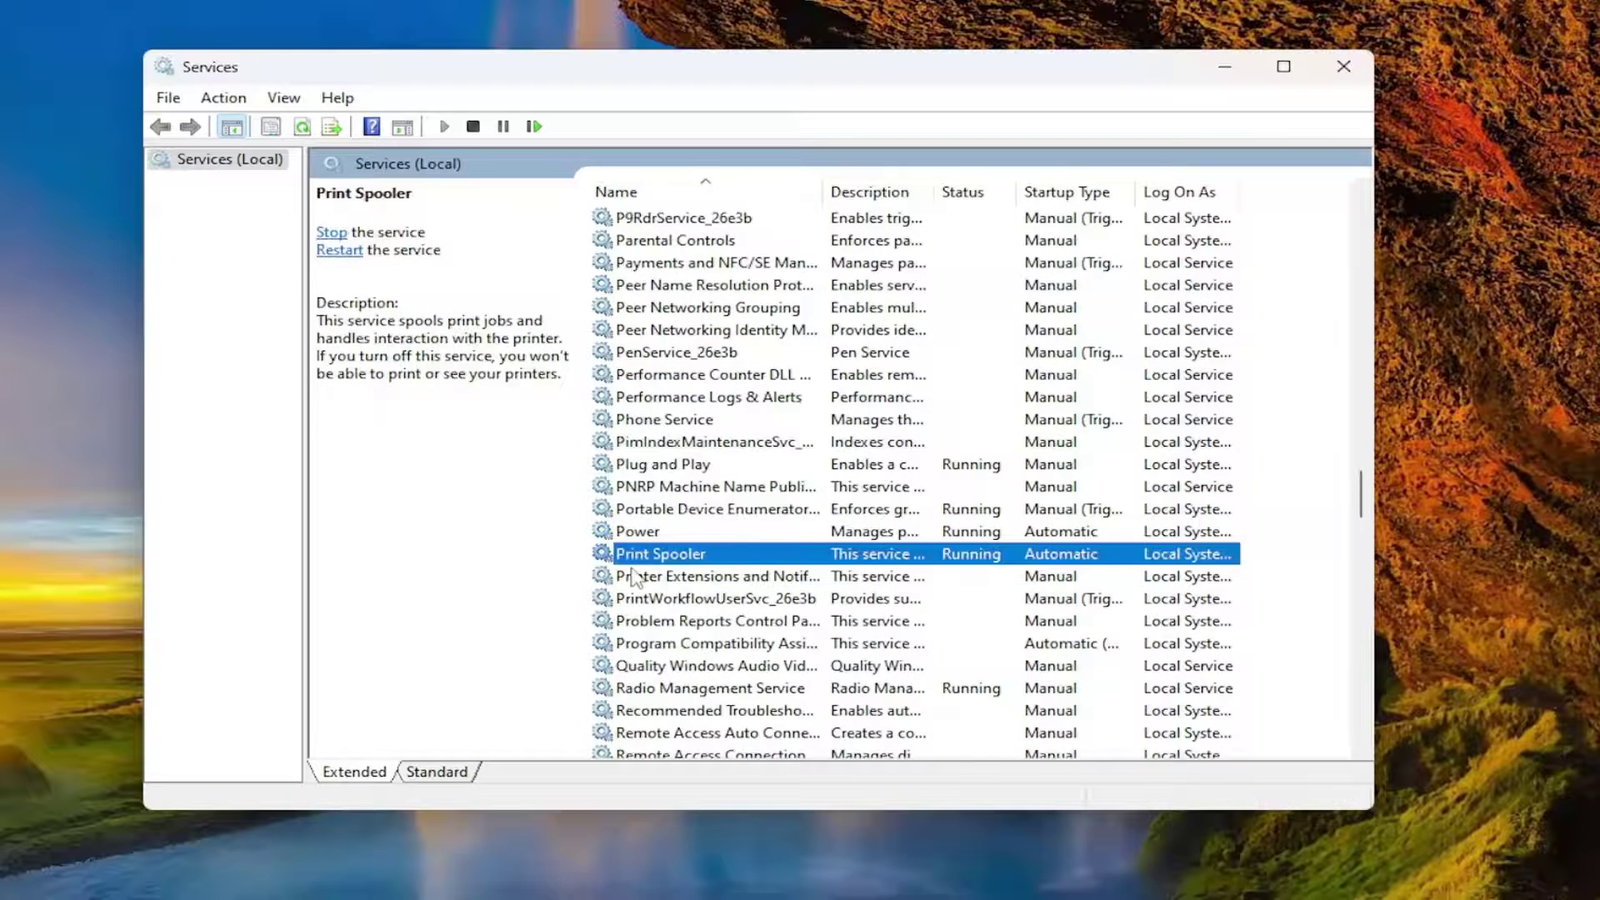
Stop and restart Print Spooler from its properties, then close the Services window.
{"action": "double_click", "coordinate": [646, 554]}
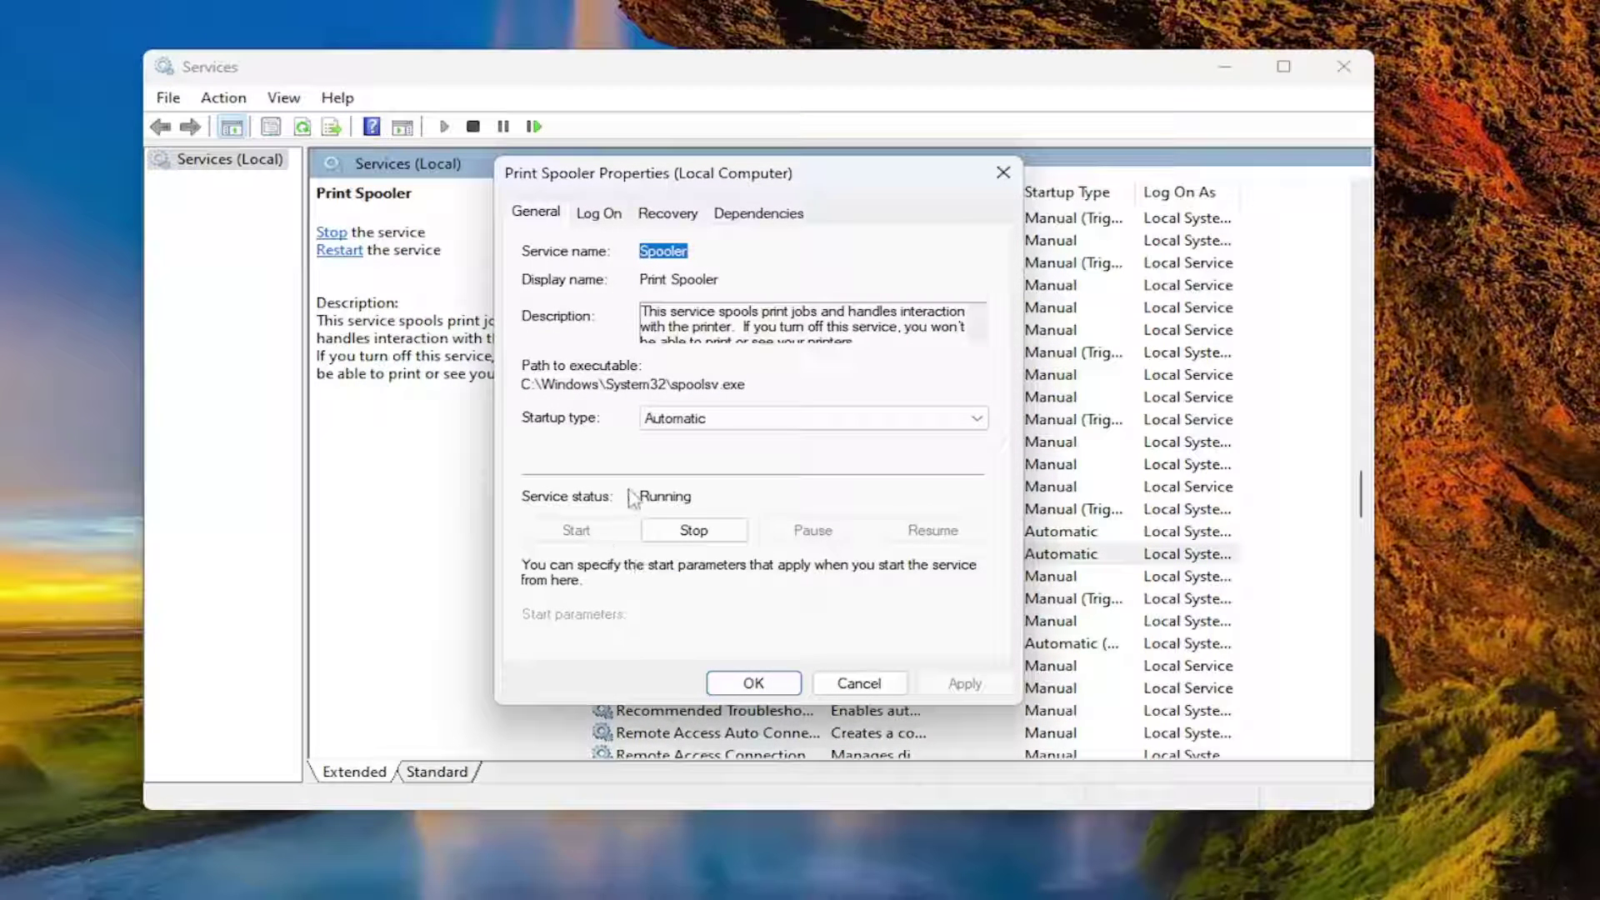
{"action": "left_click", "coordinate": [694, 531]}
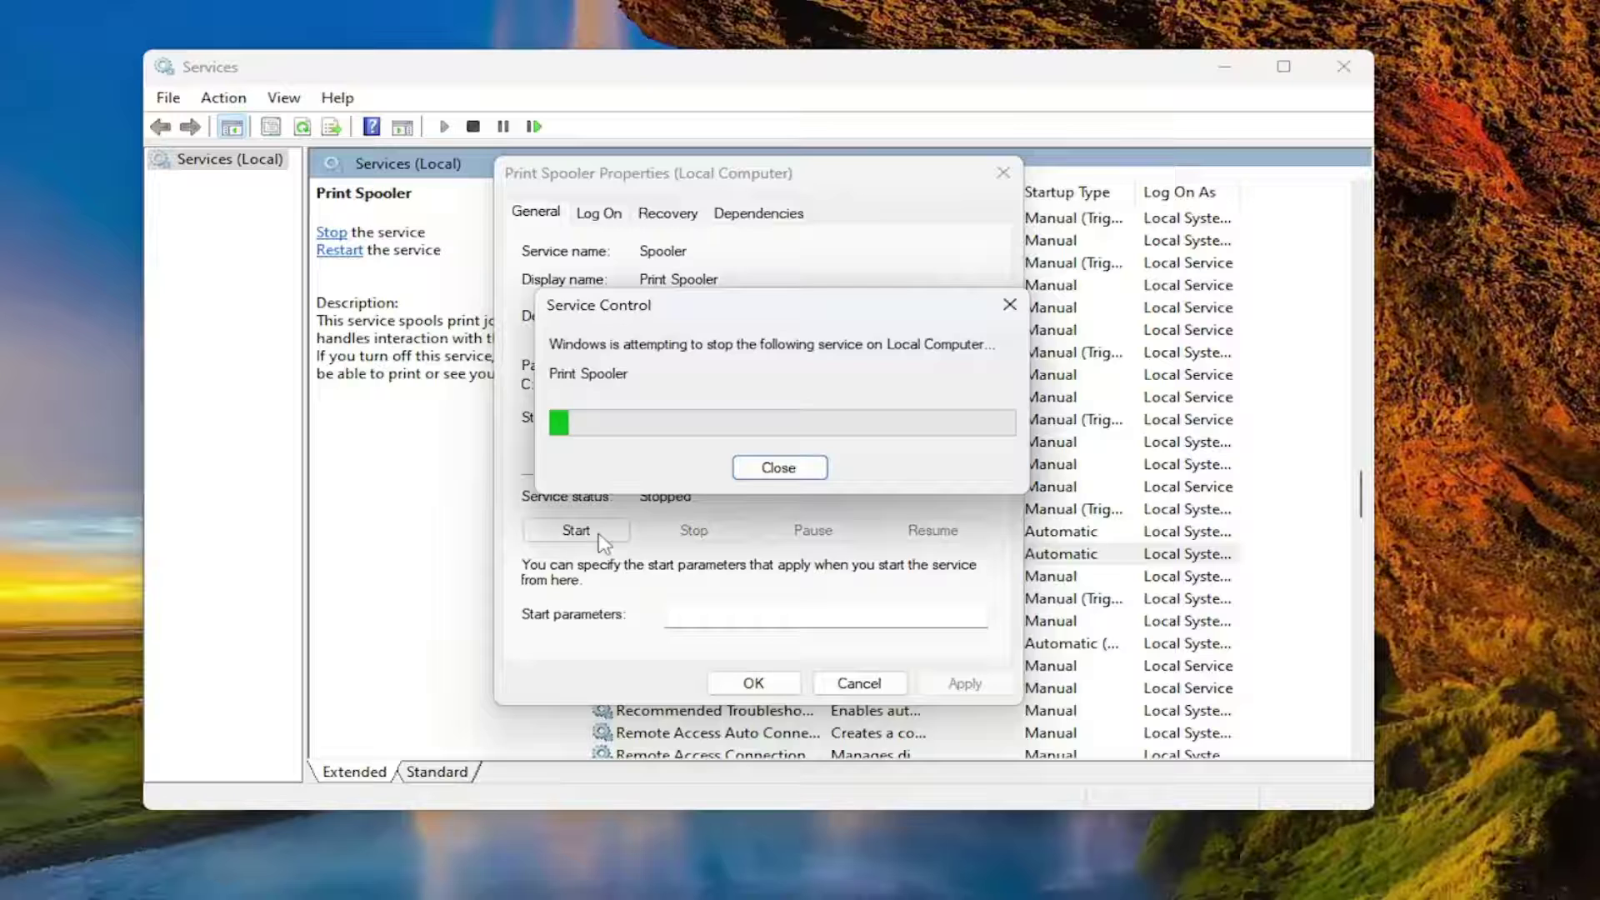
{"action": "left_click", "coordinate": [573, 533]}
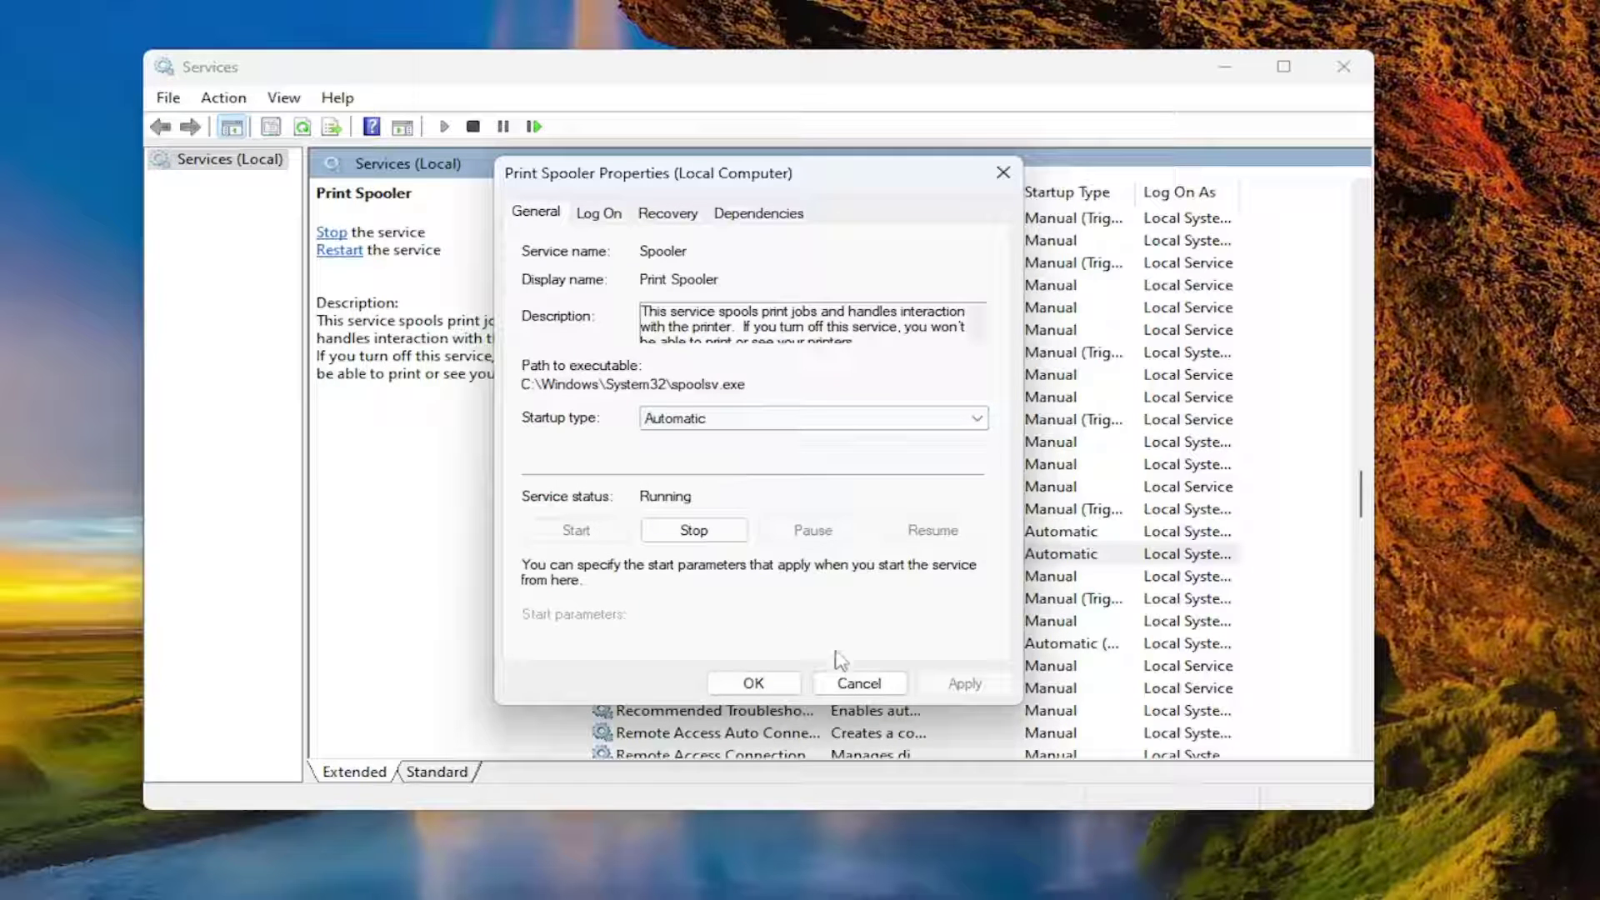
{"action": "left_click", "coordinate": [753, 682]}
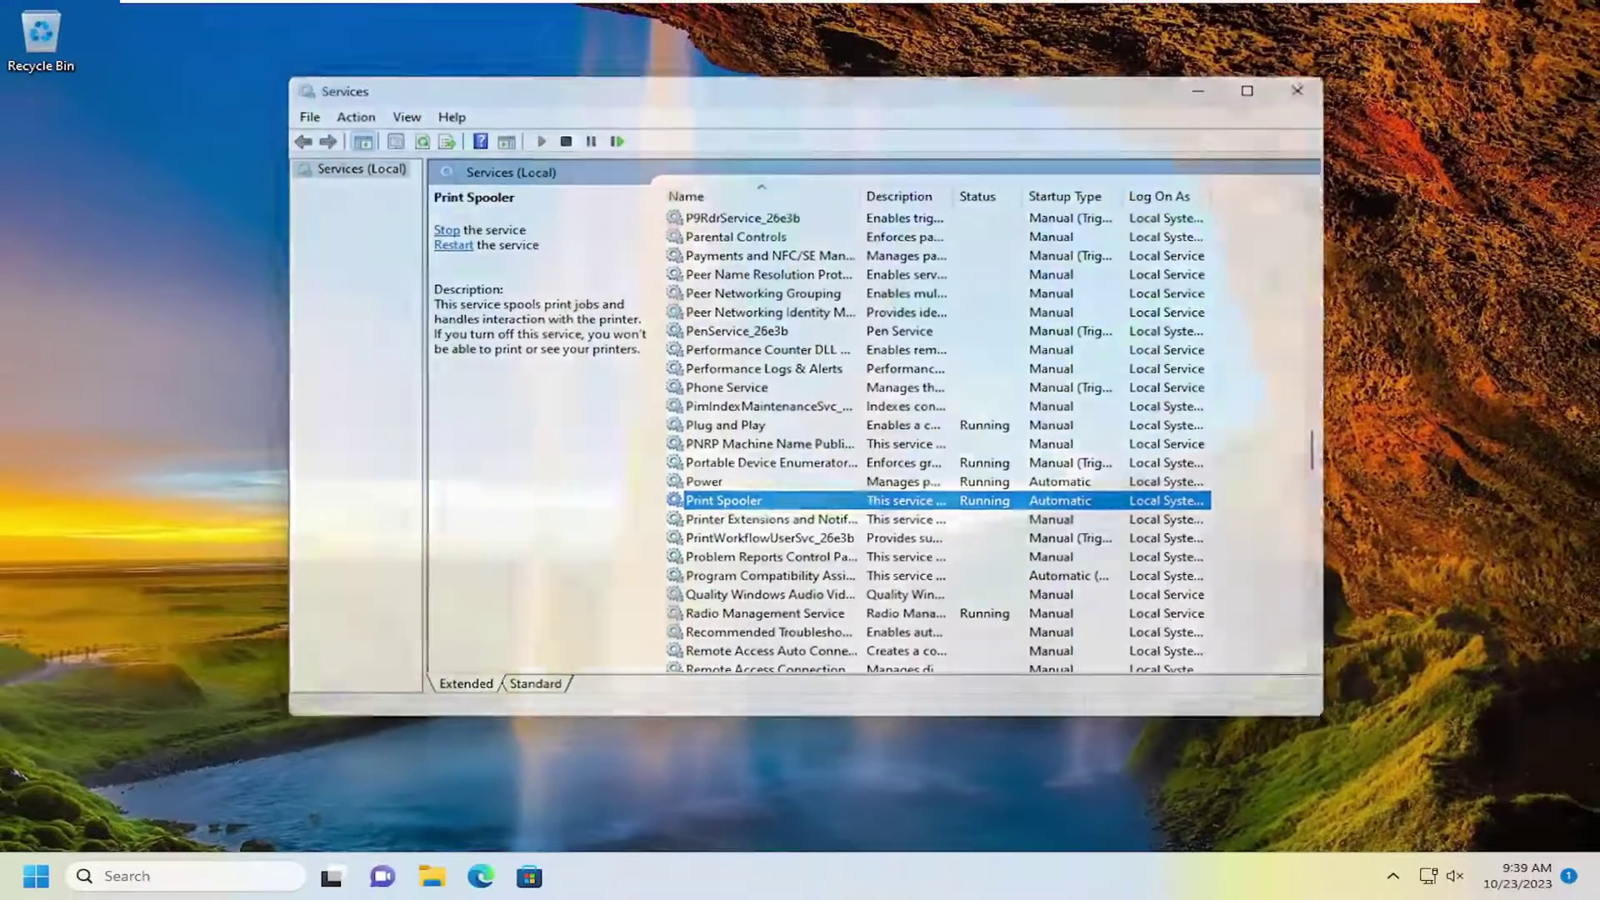
{"action": "left_click", "coordinate": [1344, 67]}
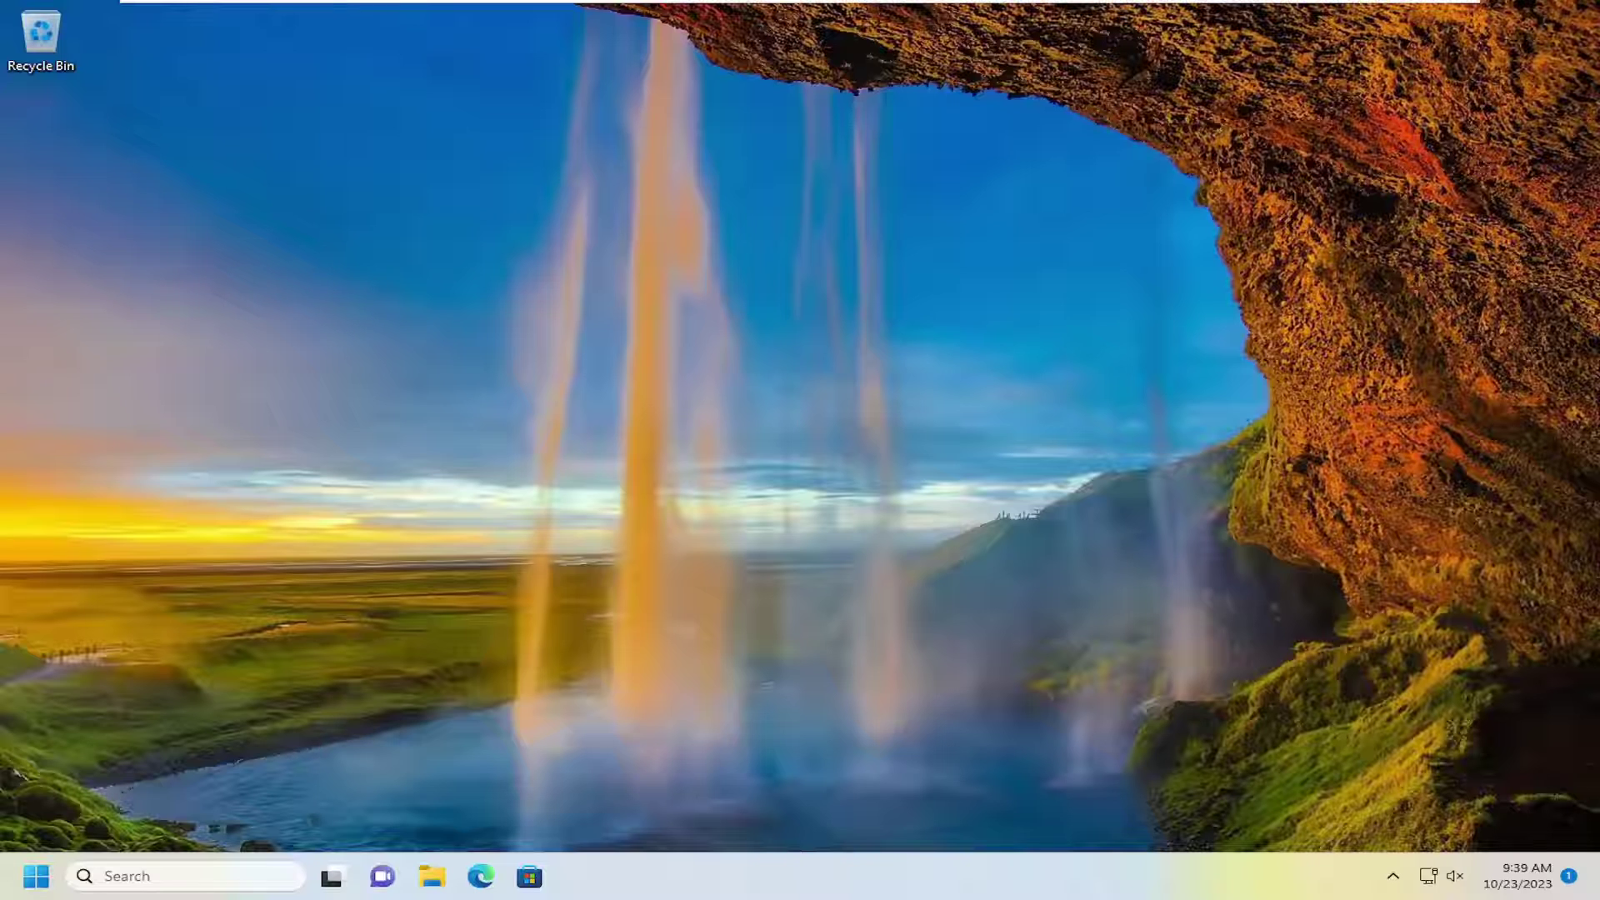